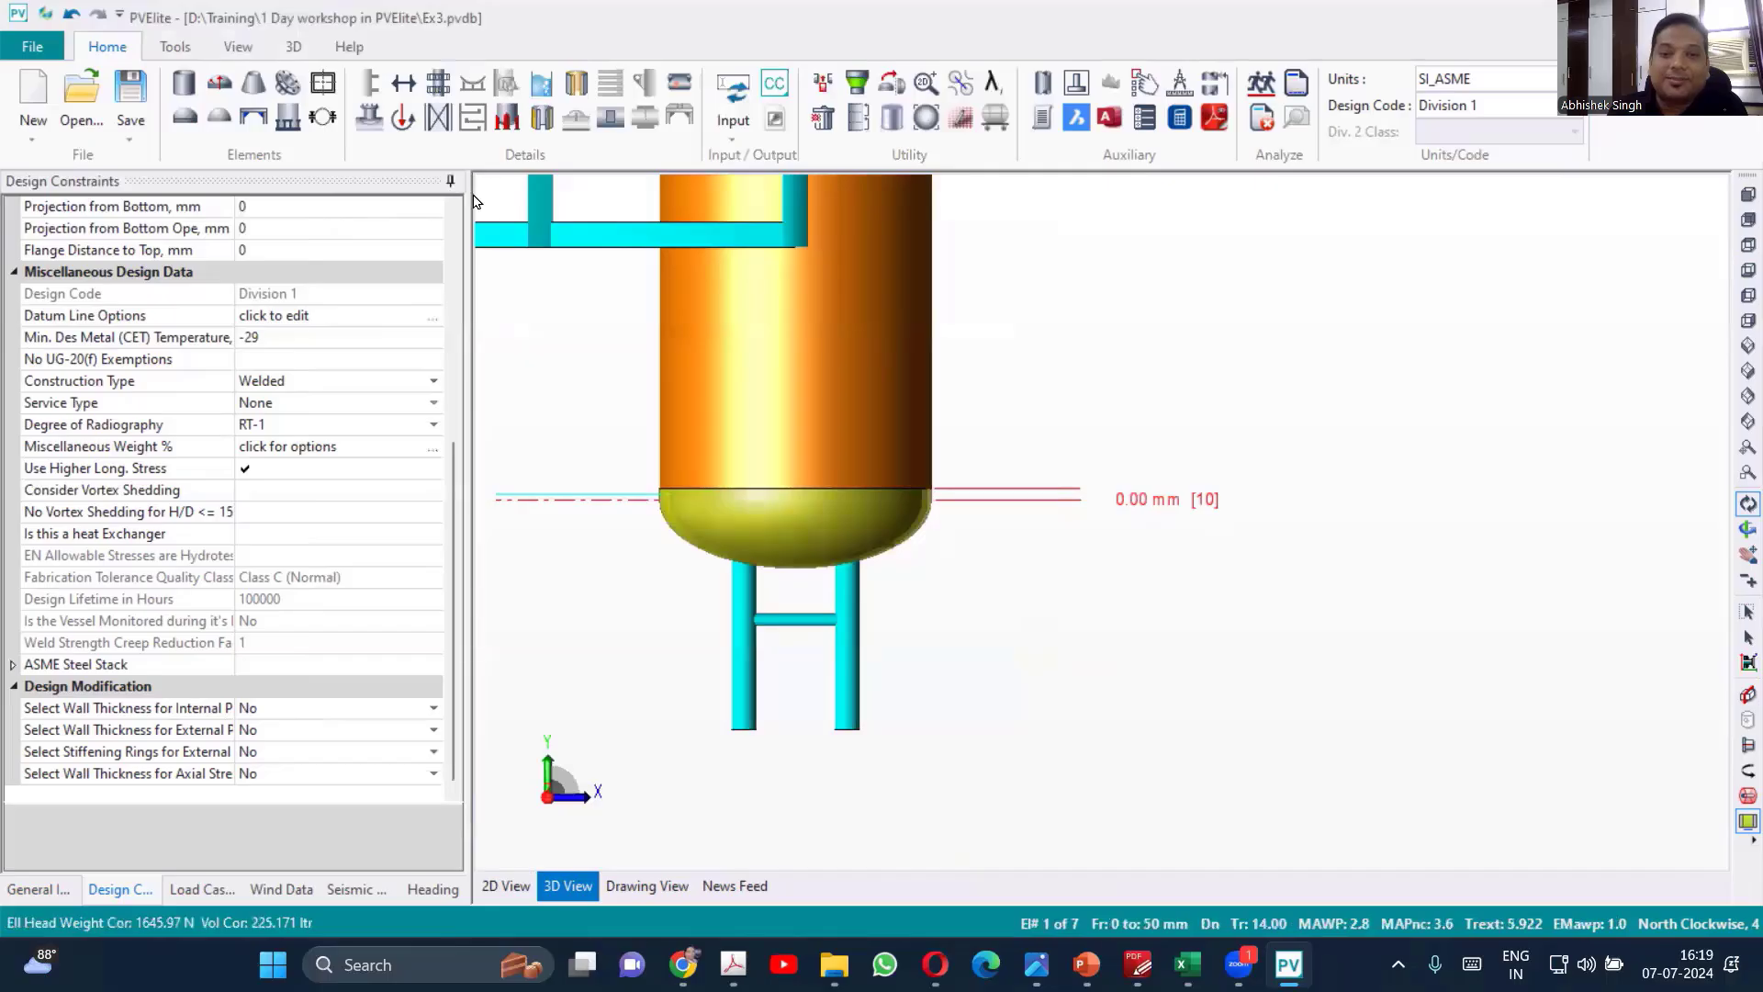
- Add a skirt at the vessel top, answering Yes, and check its General Input
{"action": "left_click", "coordinate": [287, 117]}
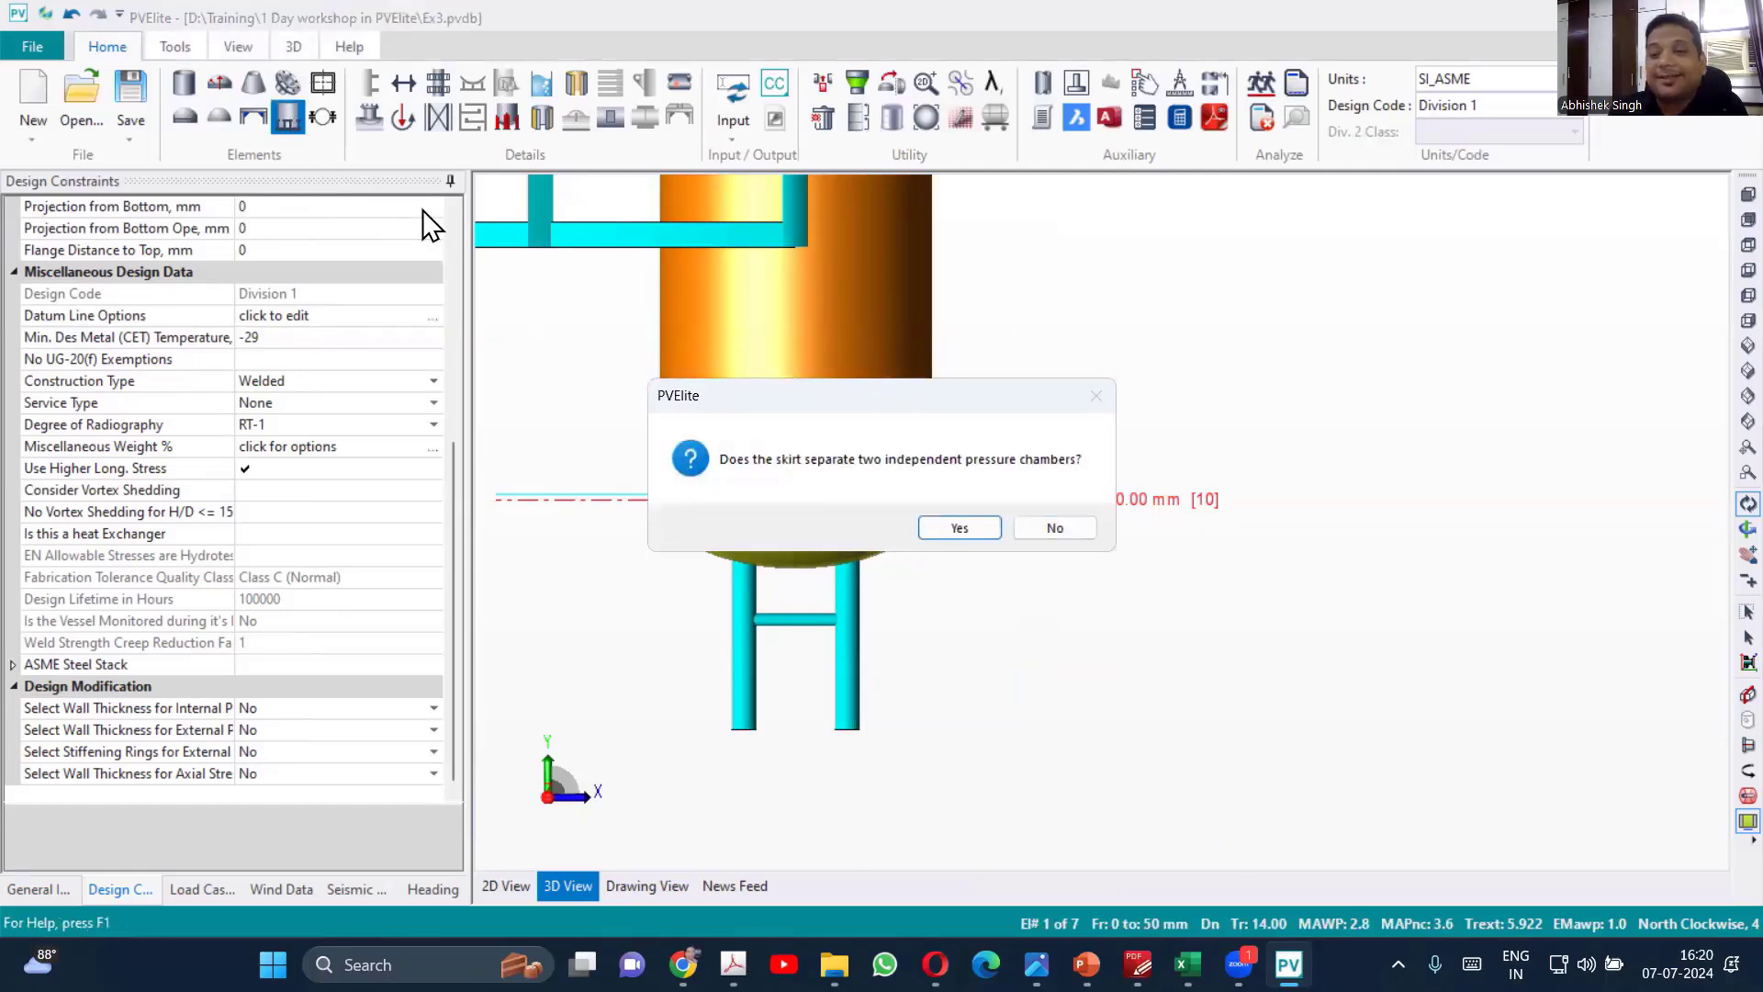
{"action": "left_click", "coordinate": [979, 528]}
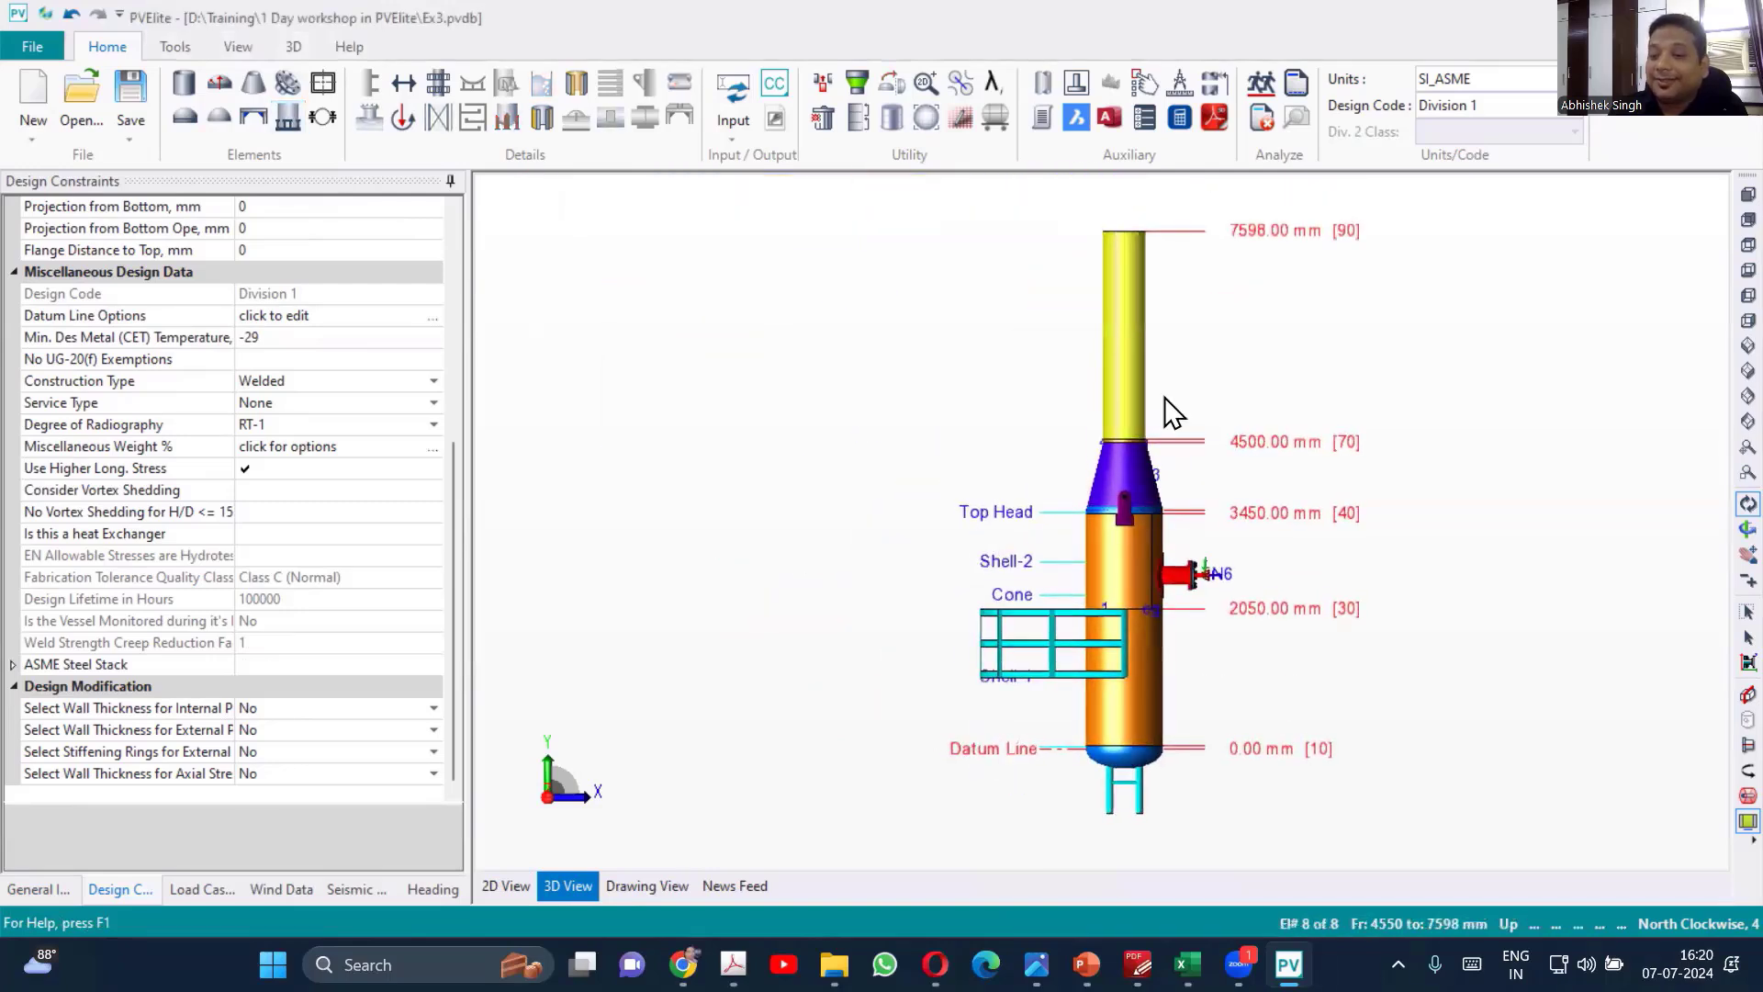
{"action": "scroll", "coordinate": [966, 534], "scroll_direction": "down", "scroll_amount": 2}
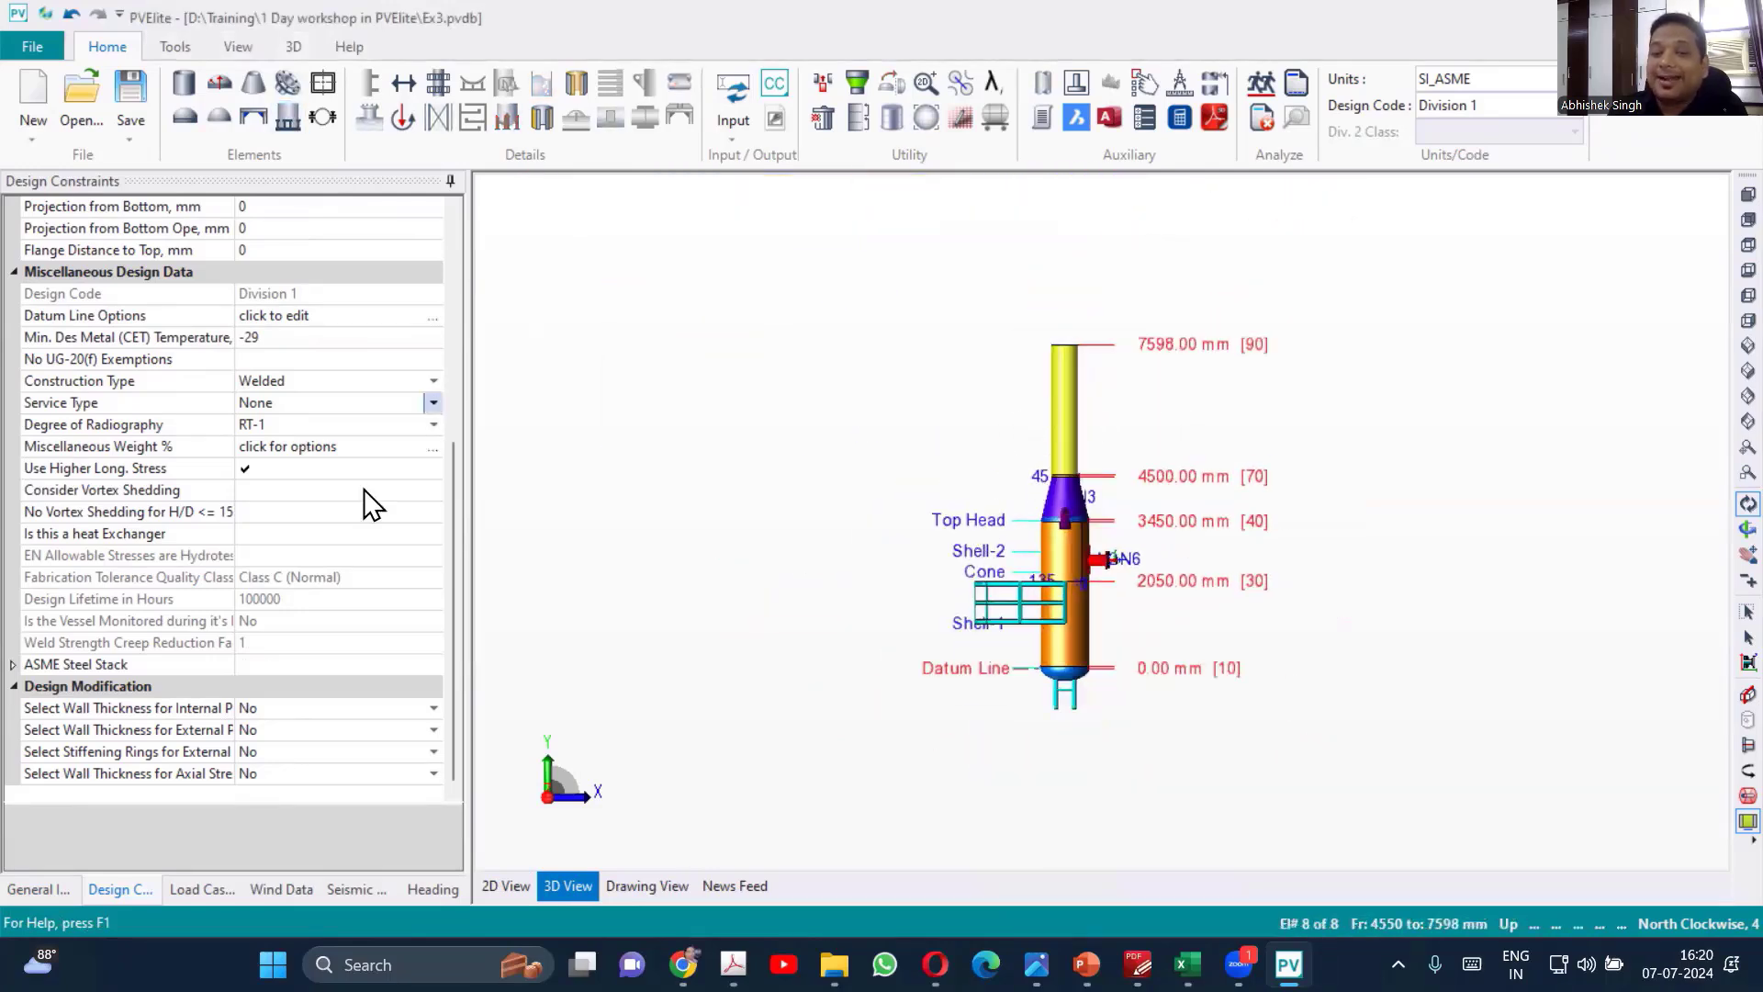
{"action": "scroll", "coordinate": [371, 504], "scroll_direction": "up", "scroll_amount": 6}
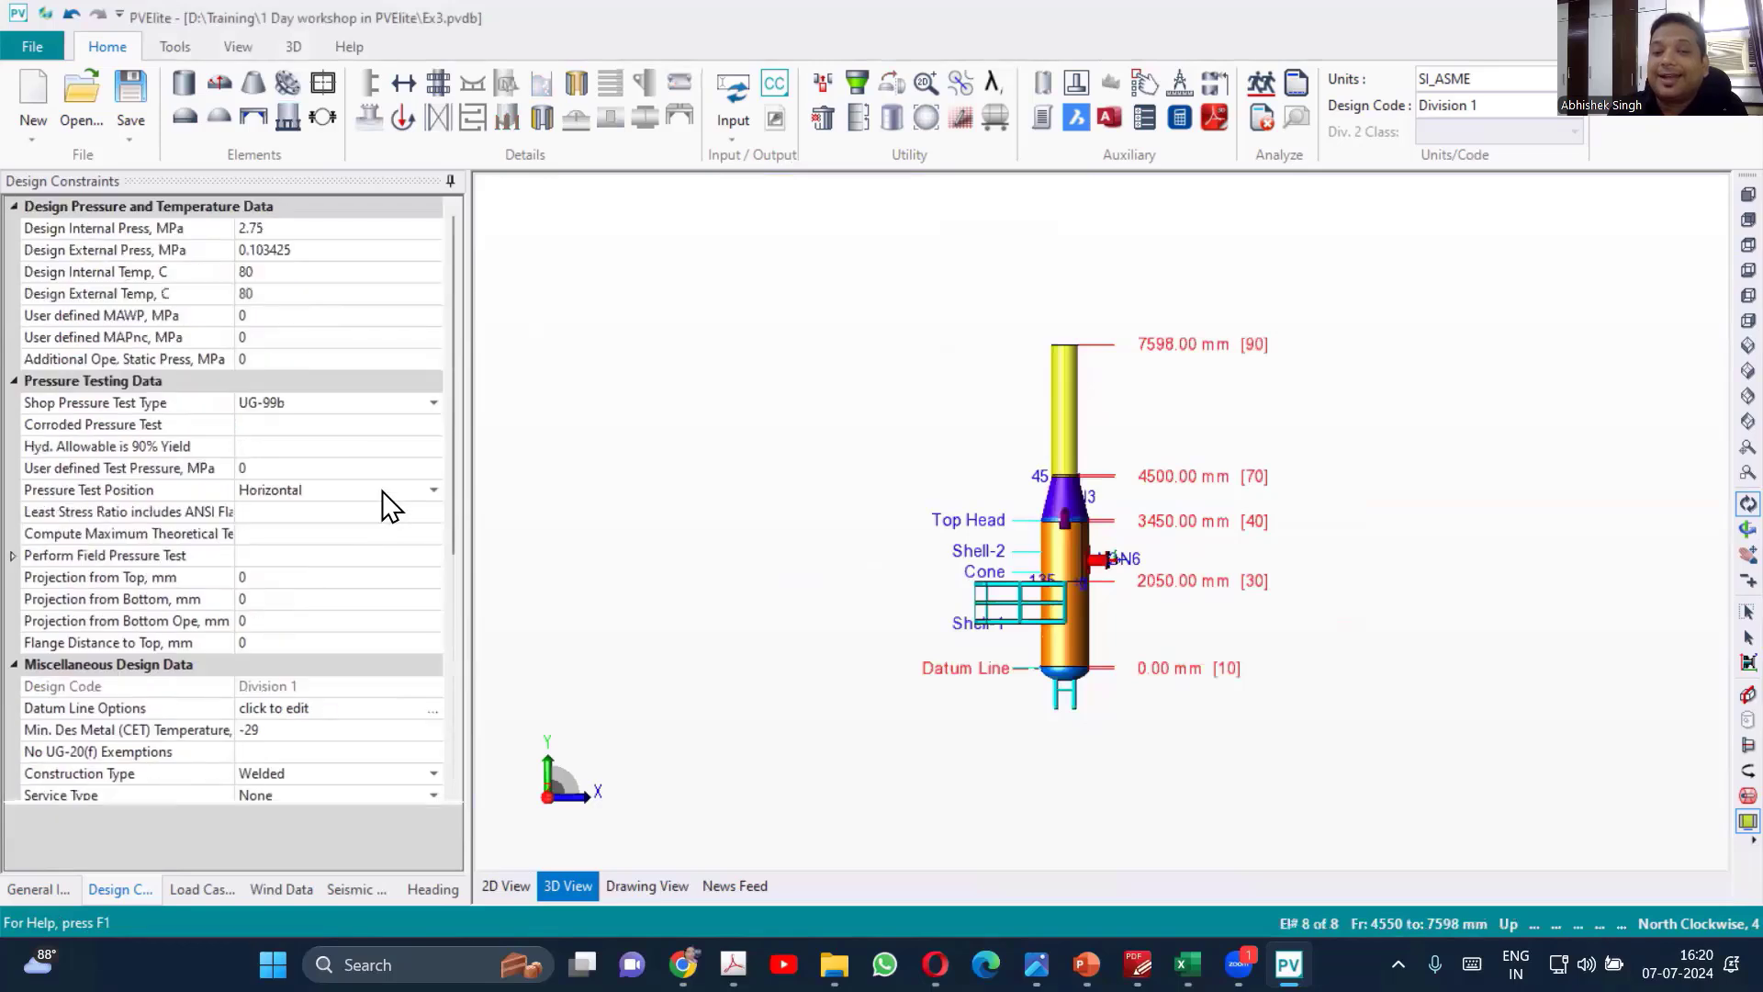
{"action": "left_click", "coordinate": [16, 891]}
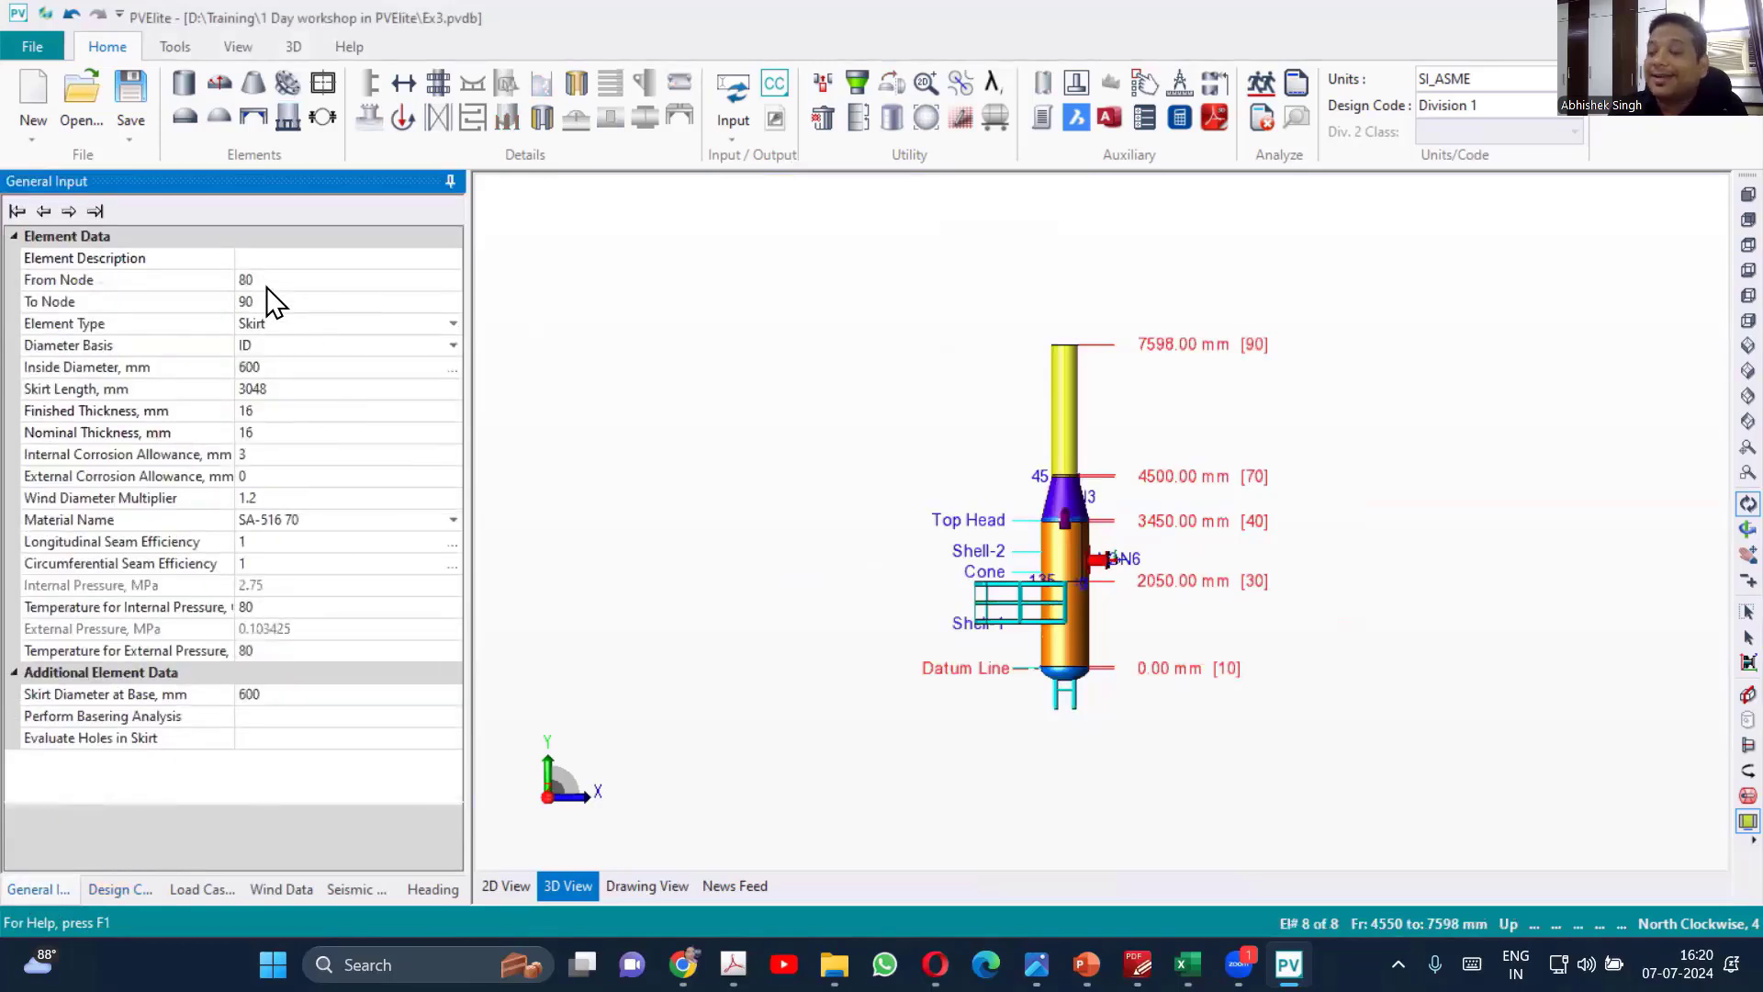
{"action": "left_click", "coordinate": [551, 268]}
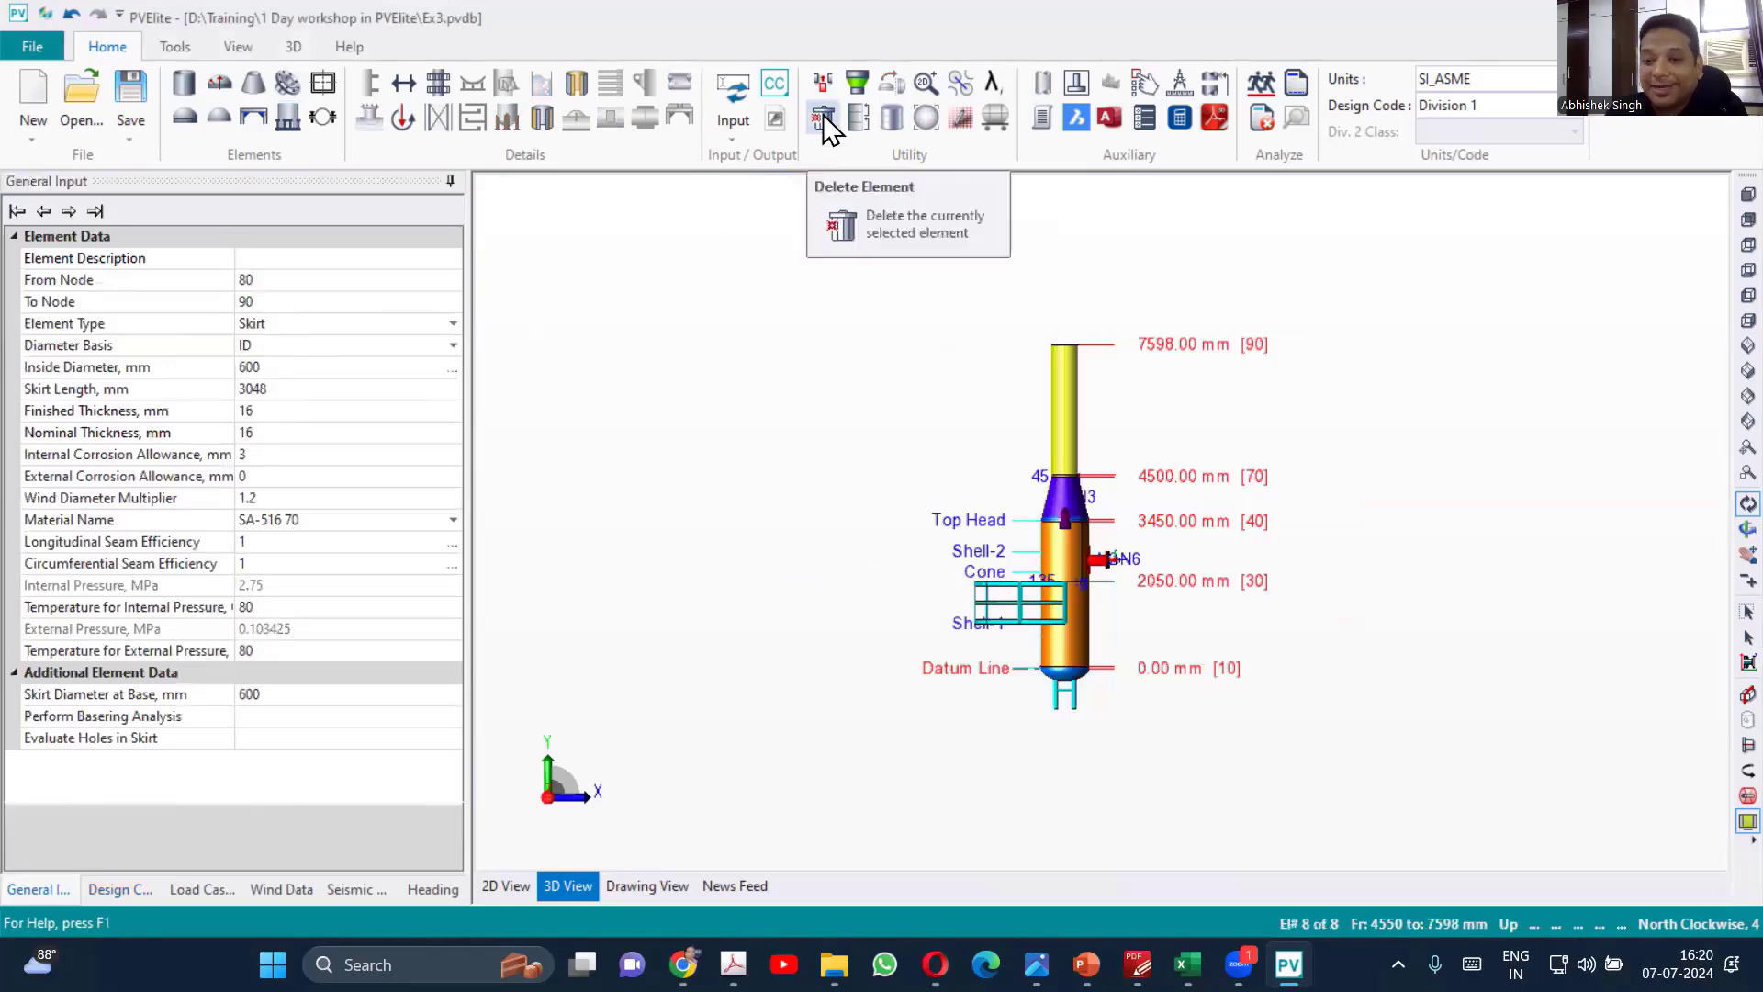
- Delete the misplaced top skirt, then select the Bottom Head in the 3D view
{"action": "left_click", "coordinate": [827, 125]}
{"action": "left_click", "coordinate": [888, 527]}
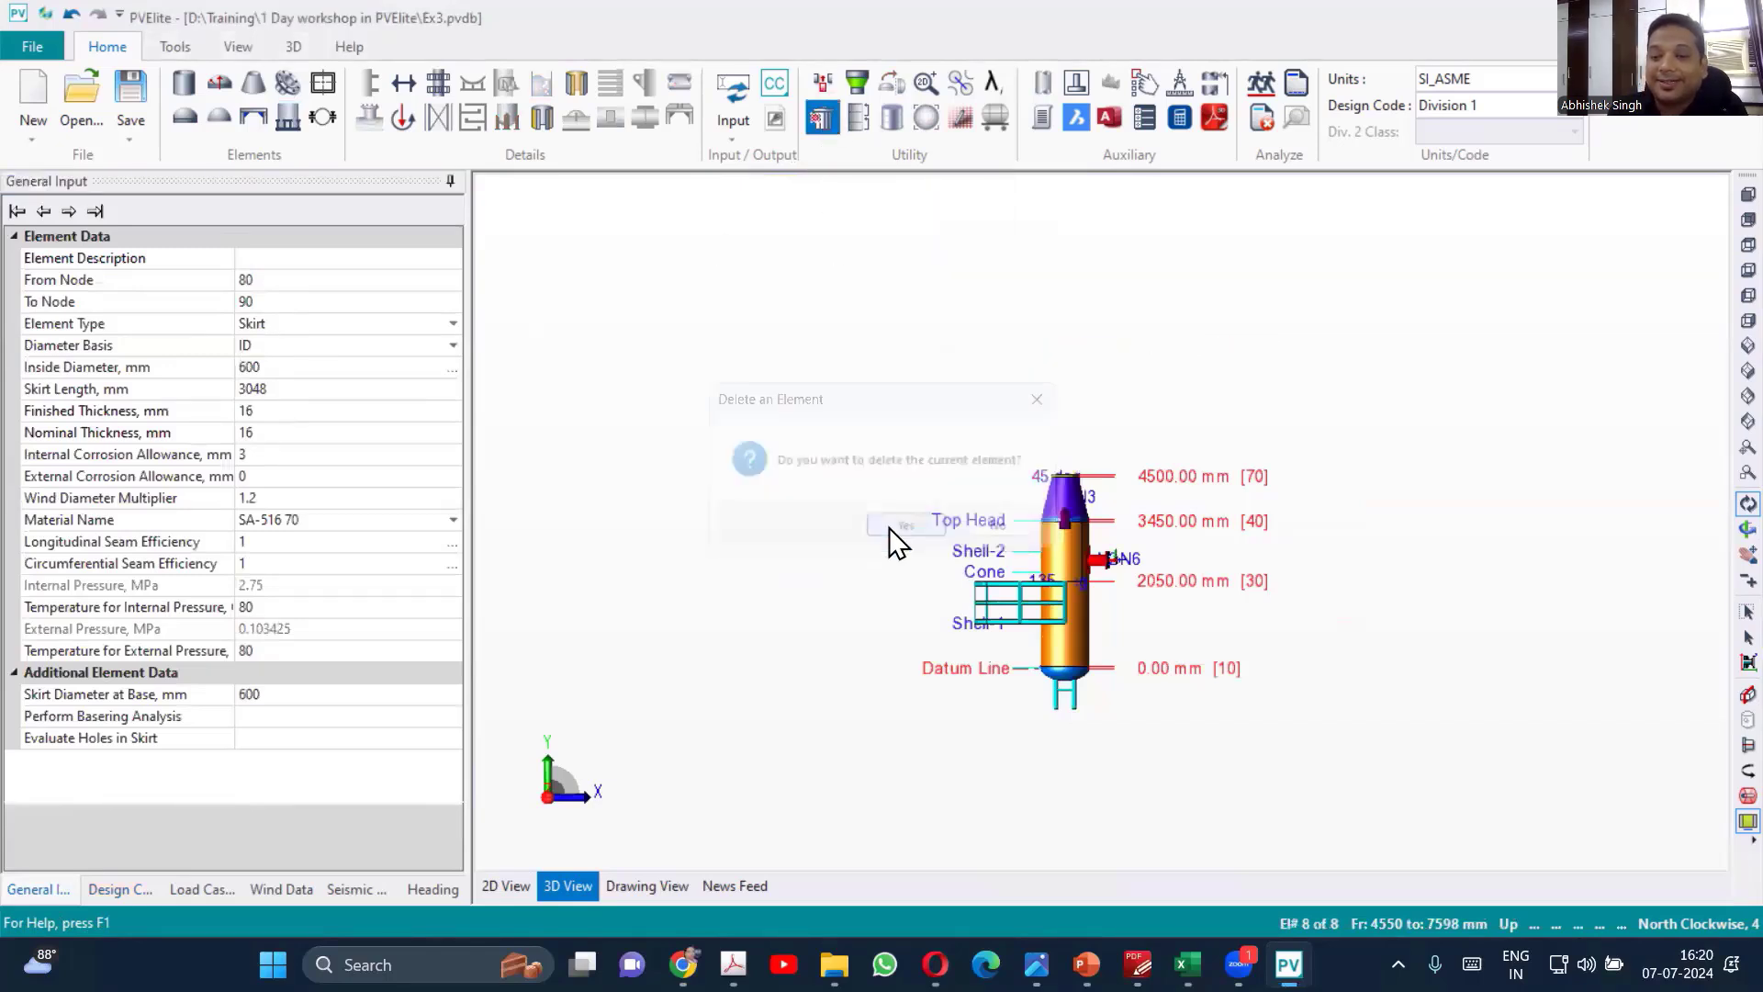
{"action": "scroll", "coordinate": [1142, 626], "scroll_direction": "up", "scroll_amount": 5}
{"action": "scroll", "coordinate": [894, 292], "scroll_direction": "down", "scroll_amount": 2}
{"action": "scroll", "coordinate": [855, 533], "scroll_direction": "up", "scroll_amount": 5}
{"action": "left_click", "coordinate": [854, 575]}
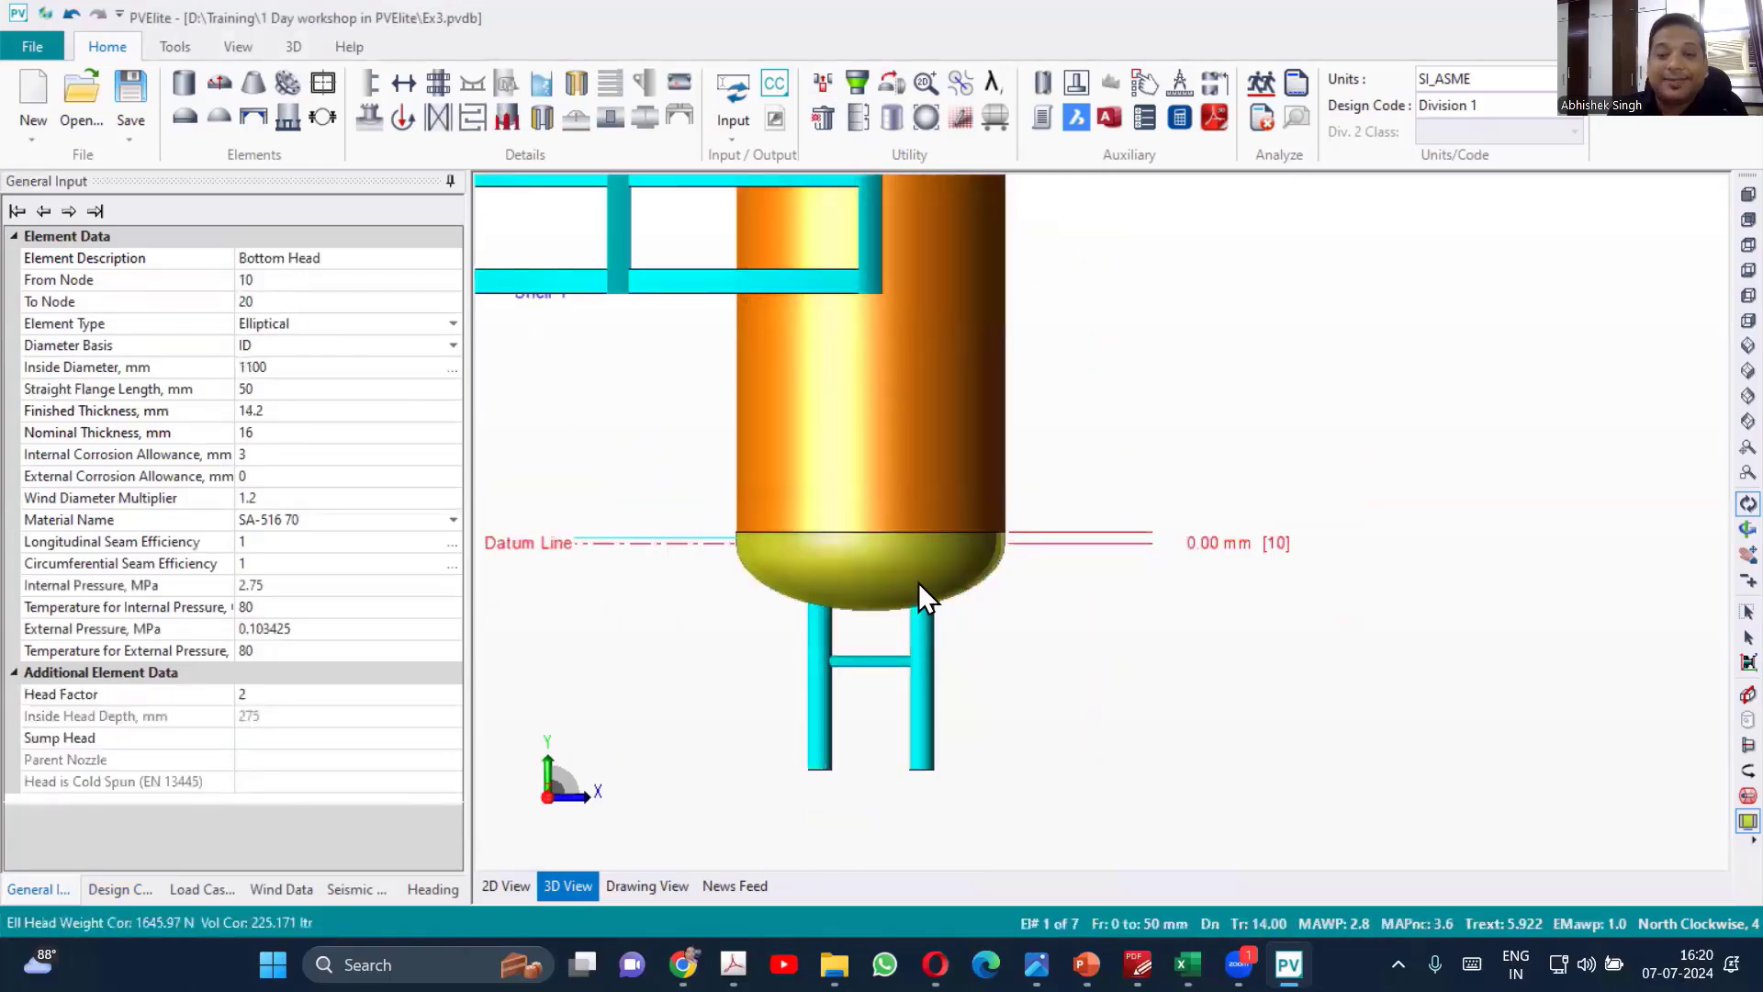
- Insert a Skirt element before the Bottom Head and move the pressure-chamber question aside
{"action": "left_click", "coordinate": [823, 75]}
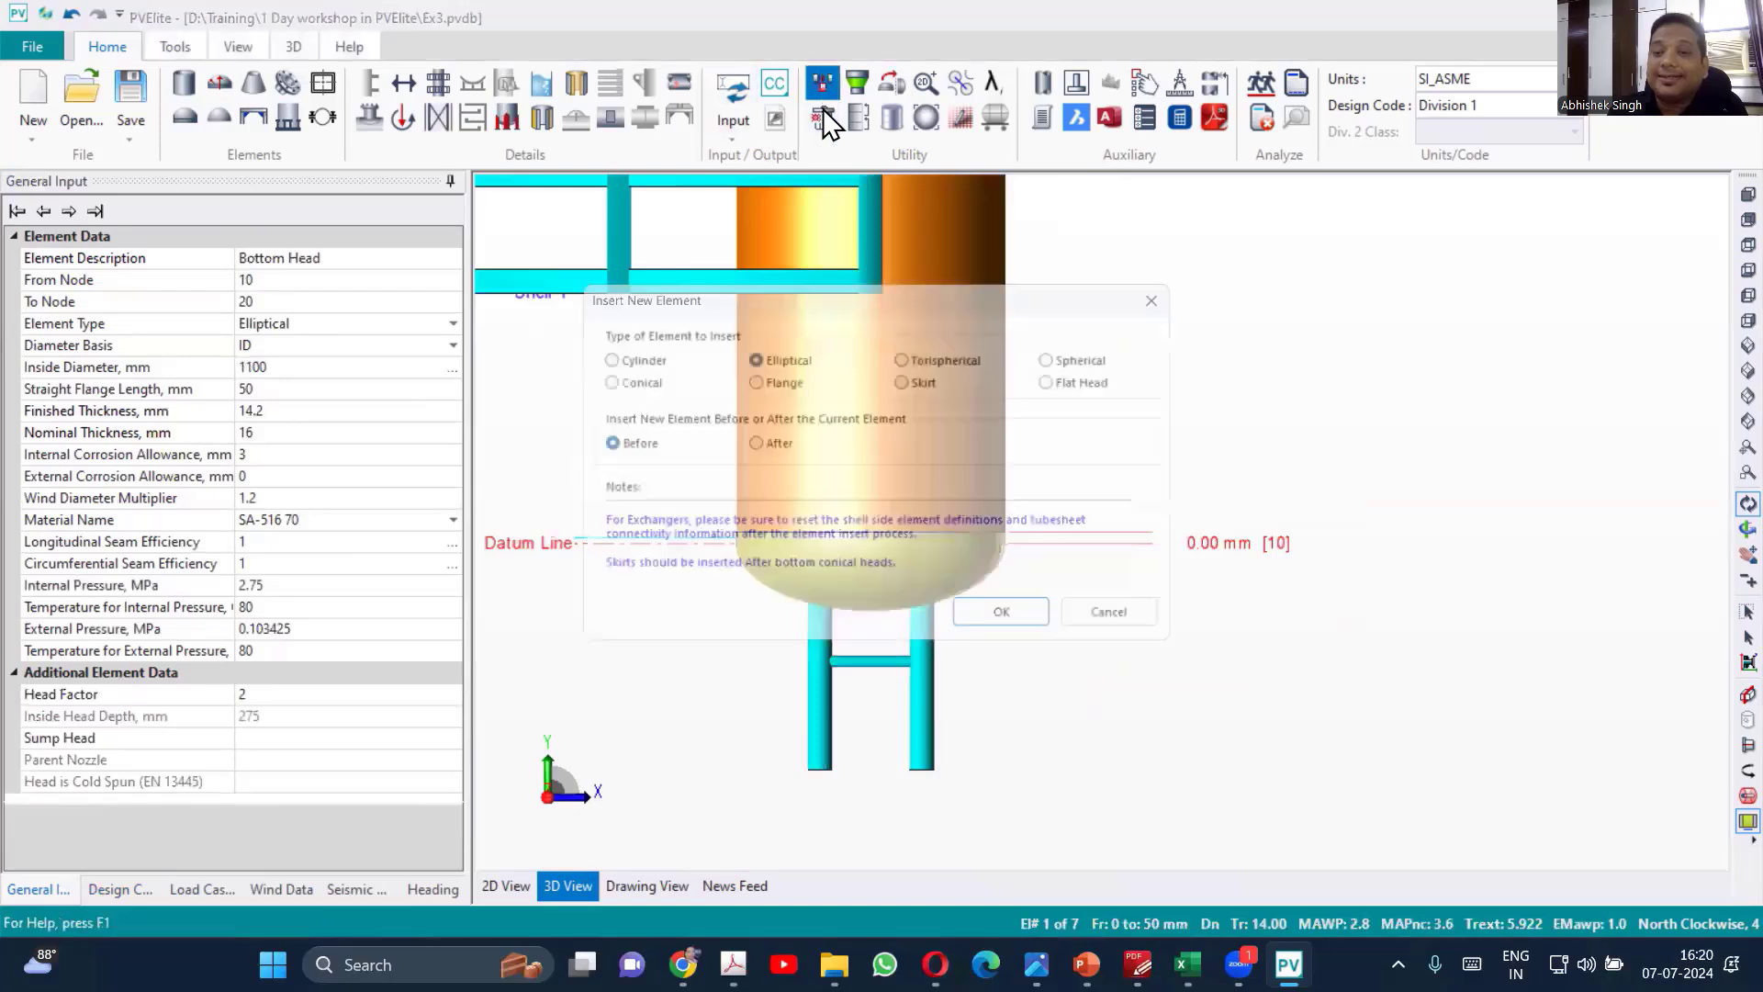
{"action": "left_click", "coordinate": [916, 379]}
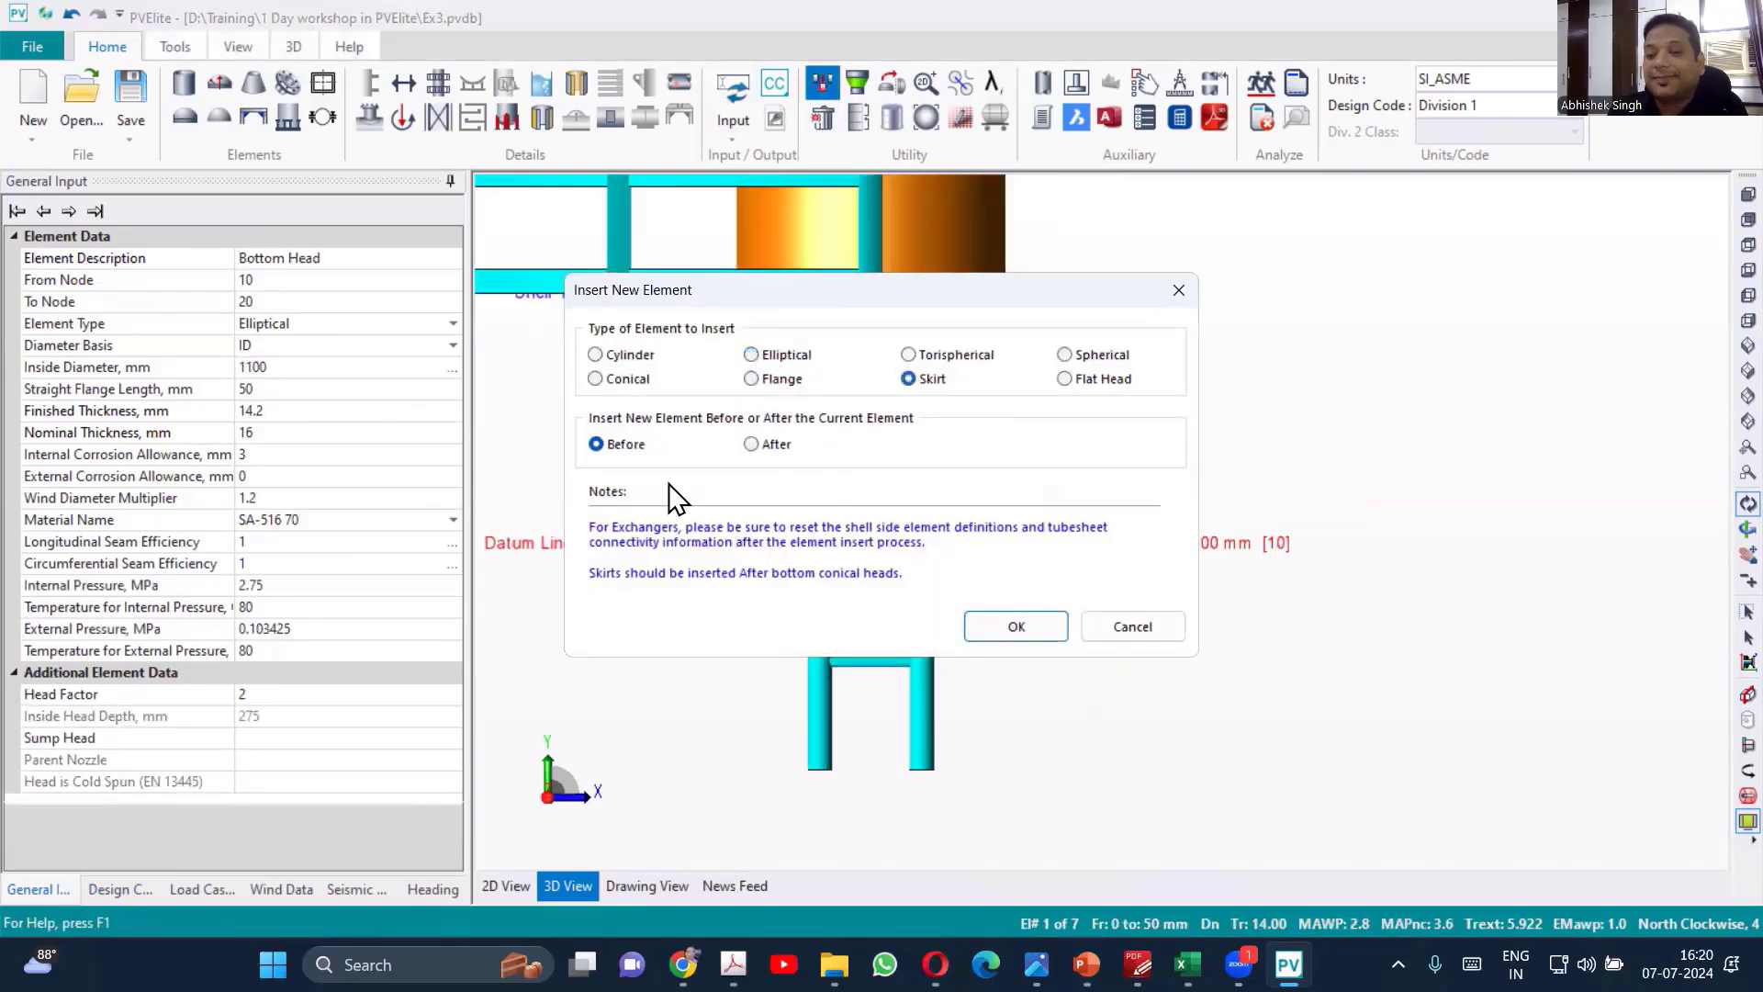
{"action": "left_click", "coordinate": [1017, 628]}
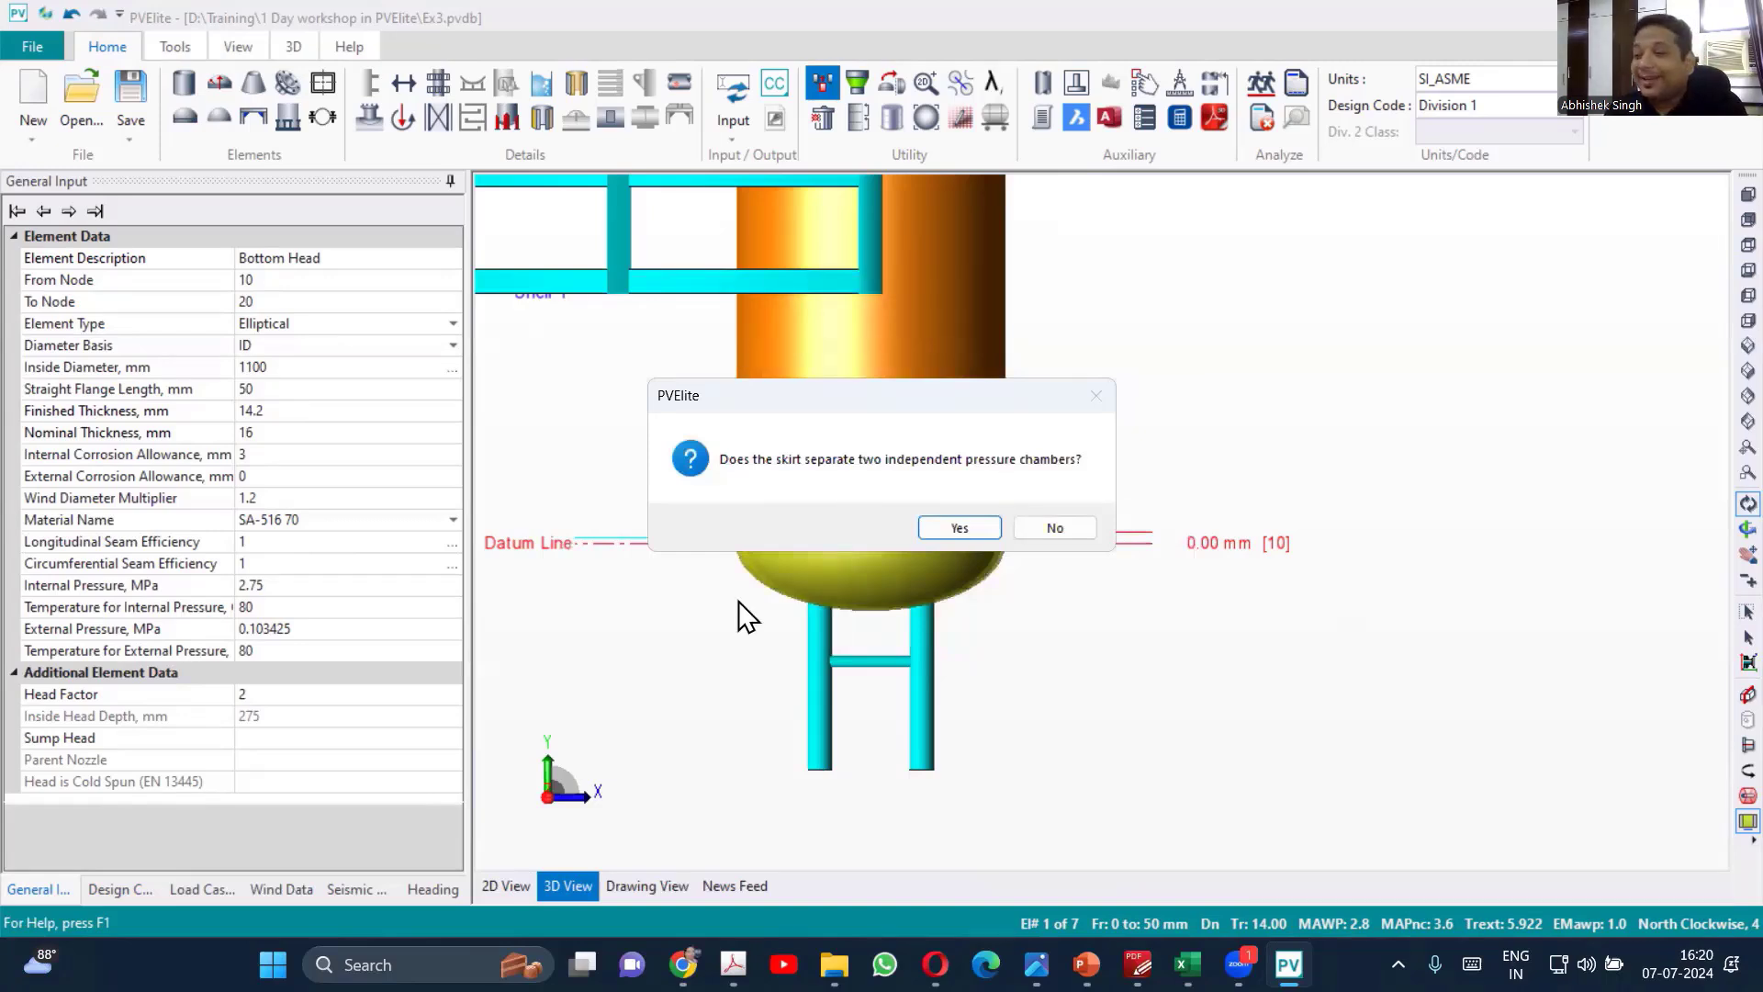
{"action": "left_click_drag", "start_coordinate": [1004, 405], "coordinate": [1395, 458]}
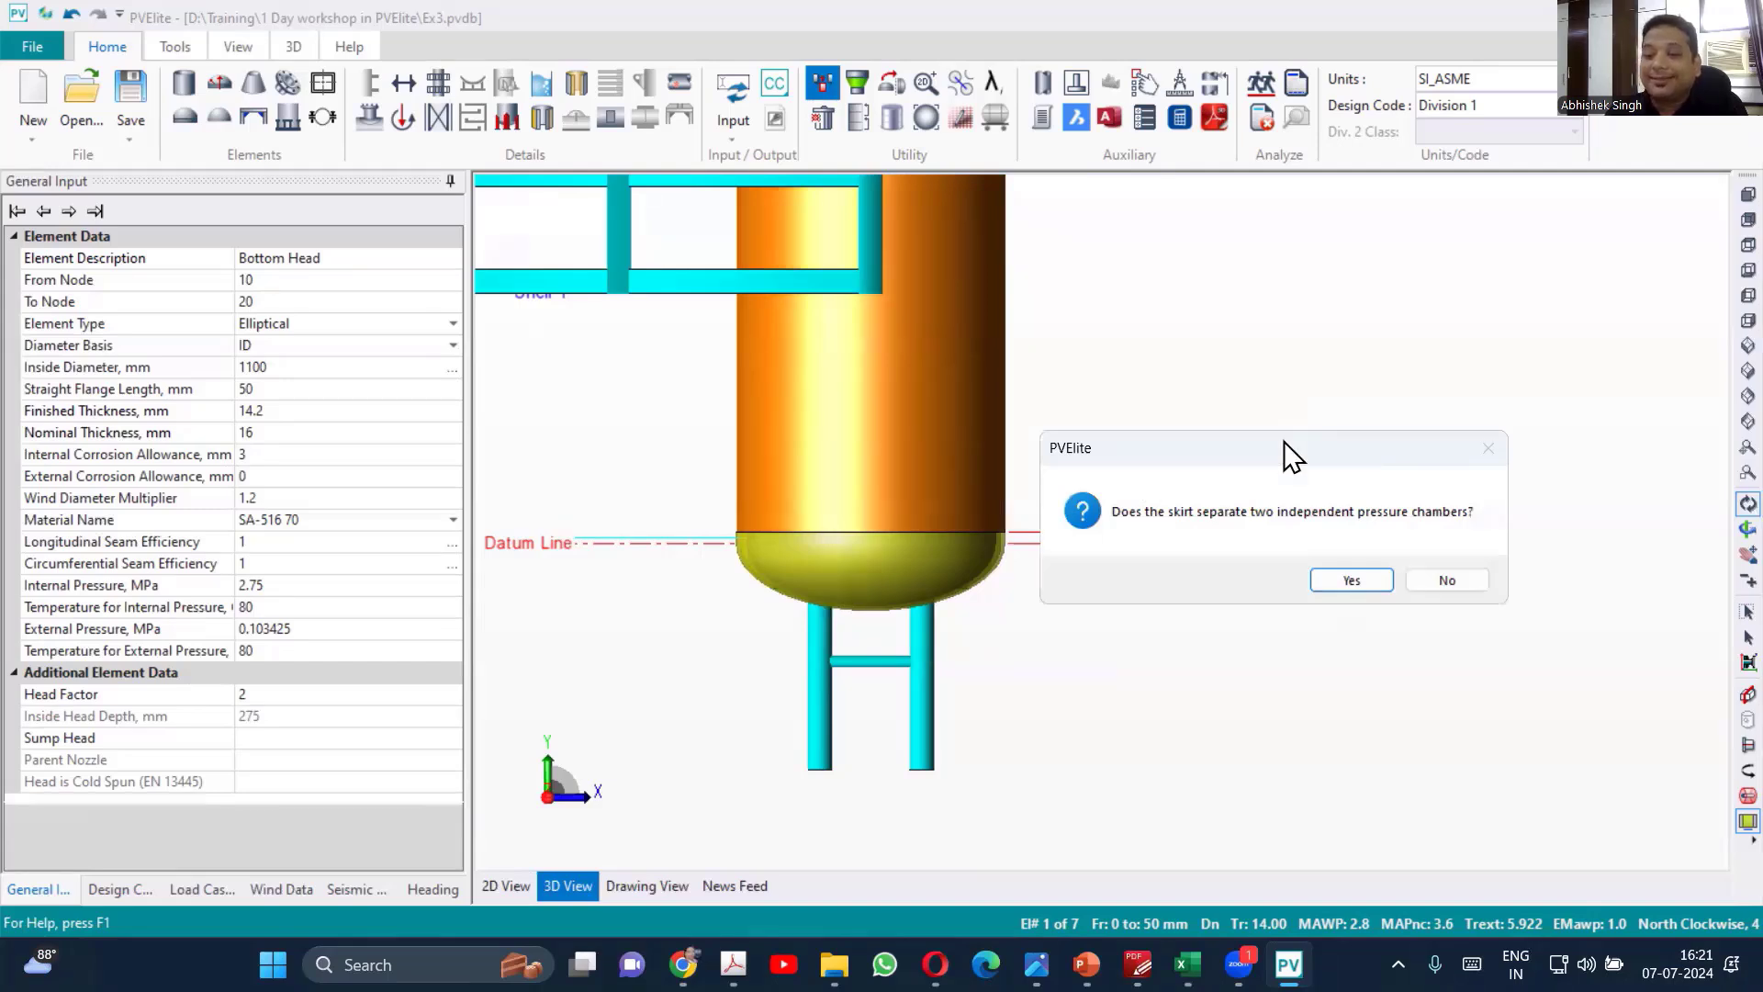
{"action": "left_click_drag", "start_coordinate": [1284, 441], "coordinate": [778, 375]}
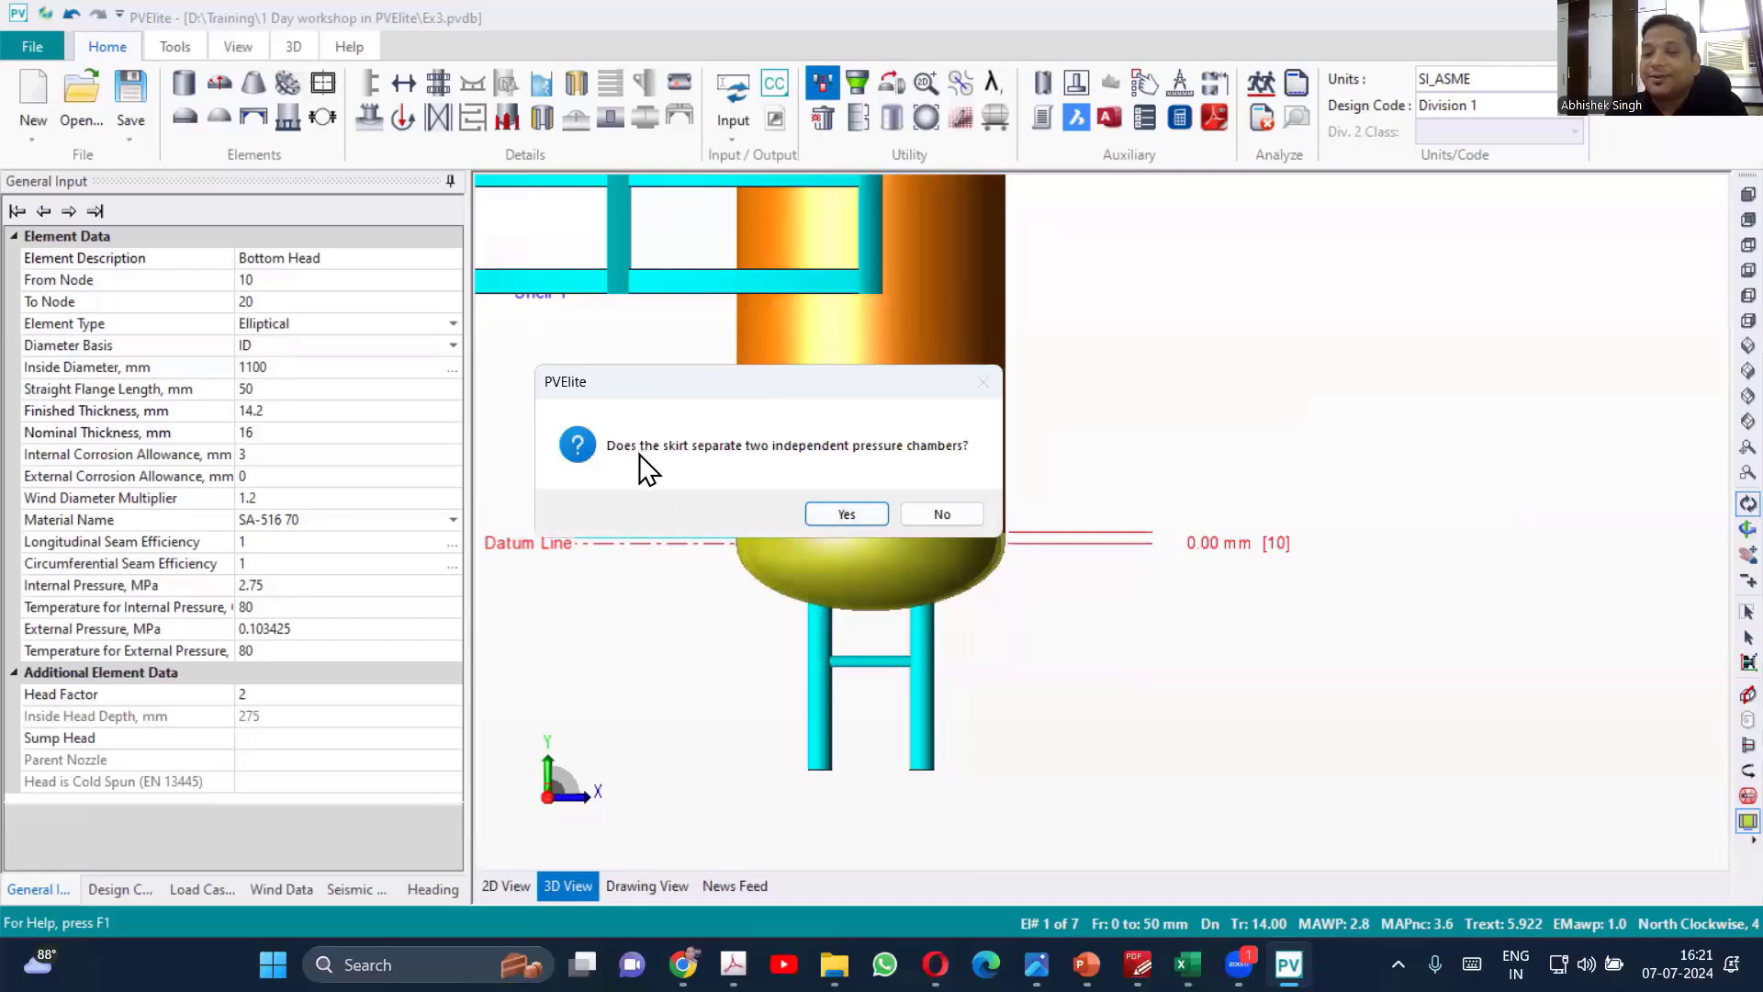
- Answer No to the separate-chambers question and tick Perform Basering Analysis to reach Basering Input
{"action": "left_click", "coordinate": [943, 513]}
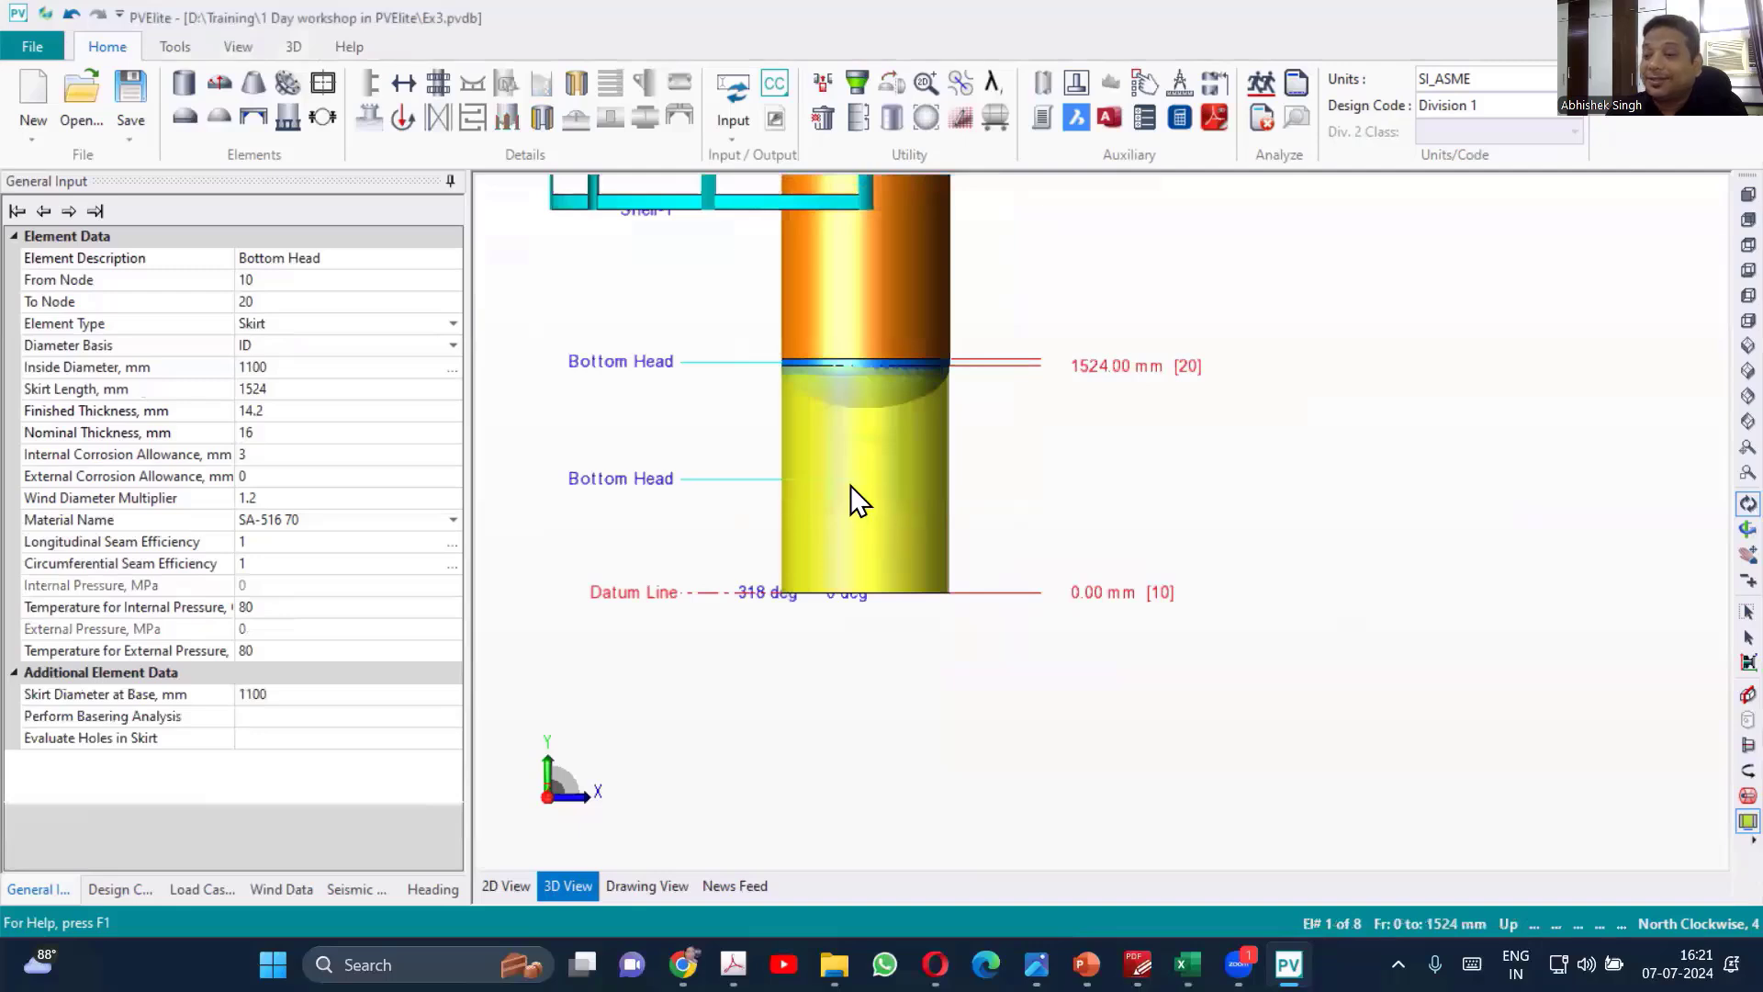
{"action": "scroll", "coordinate": [850, 485], "scroll_direction": "up", "scroll_amount": 2}
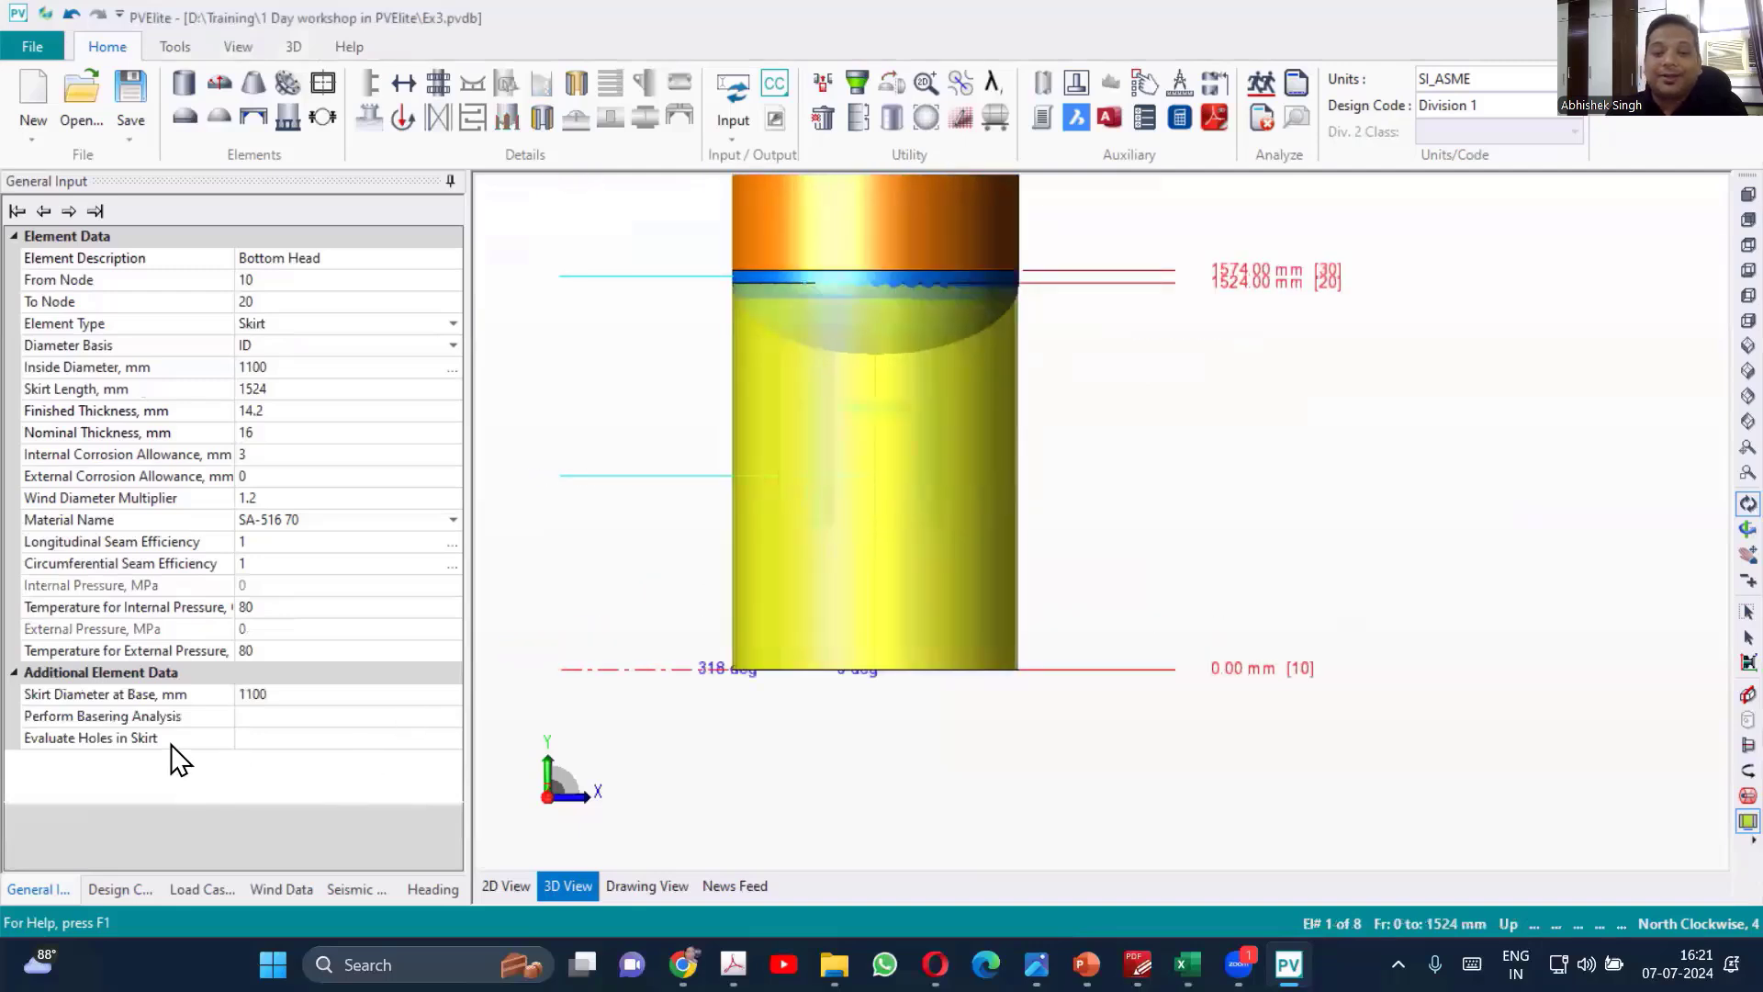
{"action": "left_click", "coordinate": [248, 717]}
{"action": "left_click", "coordinate": [245, 717]}
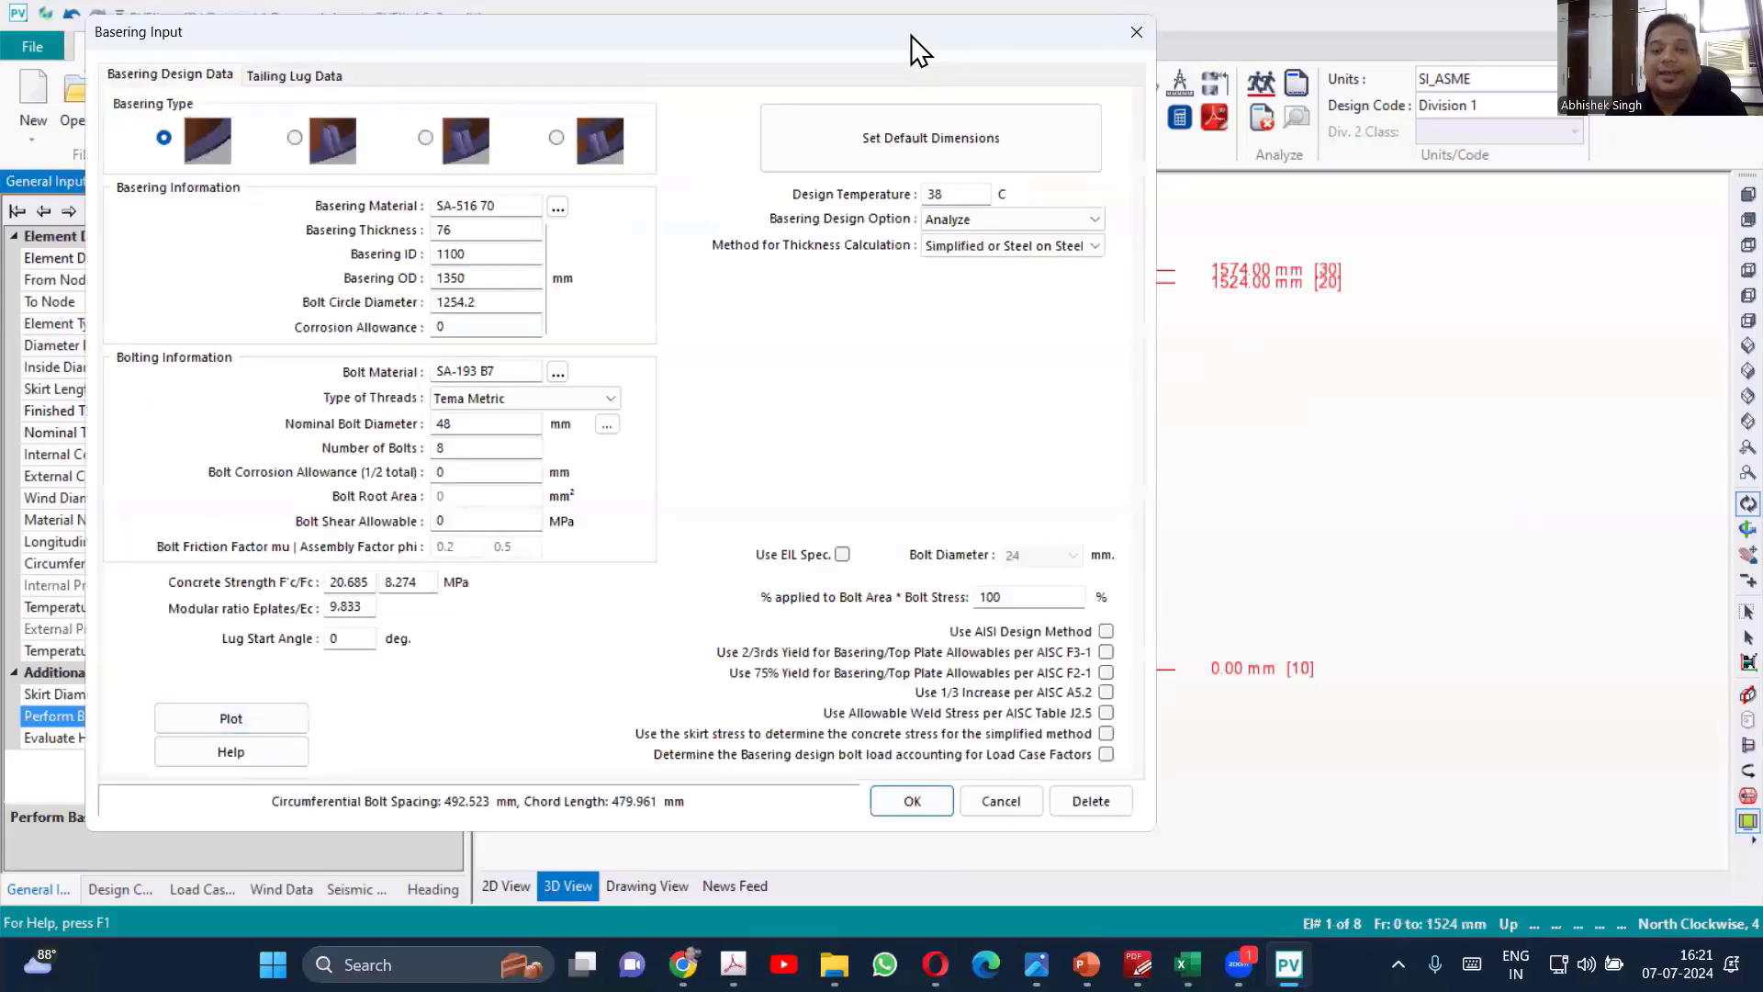
{"action": "left_click_drag", "start_coordinate": [911, 37], "coordinate": [867, 44]}
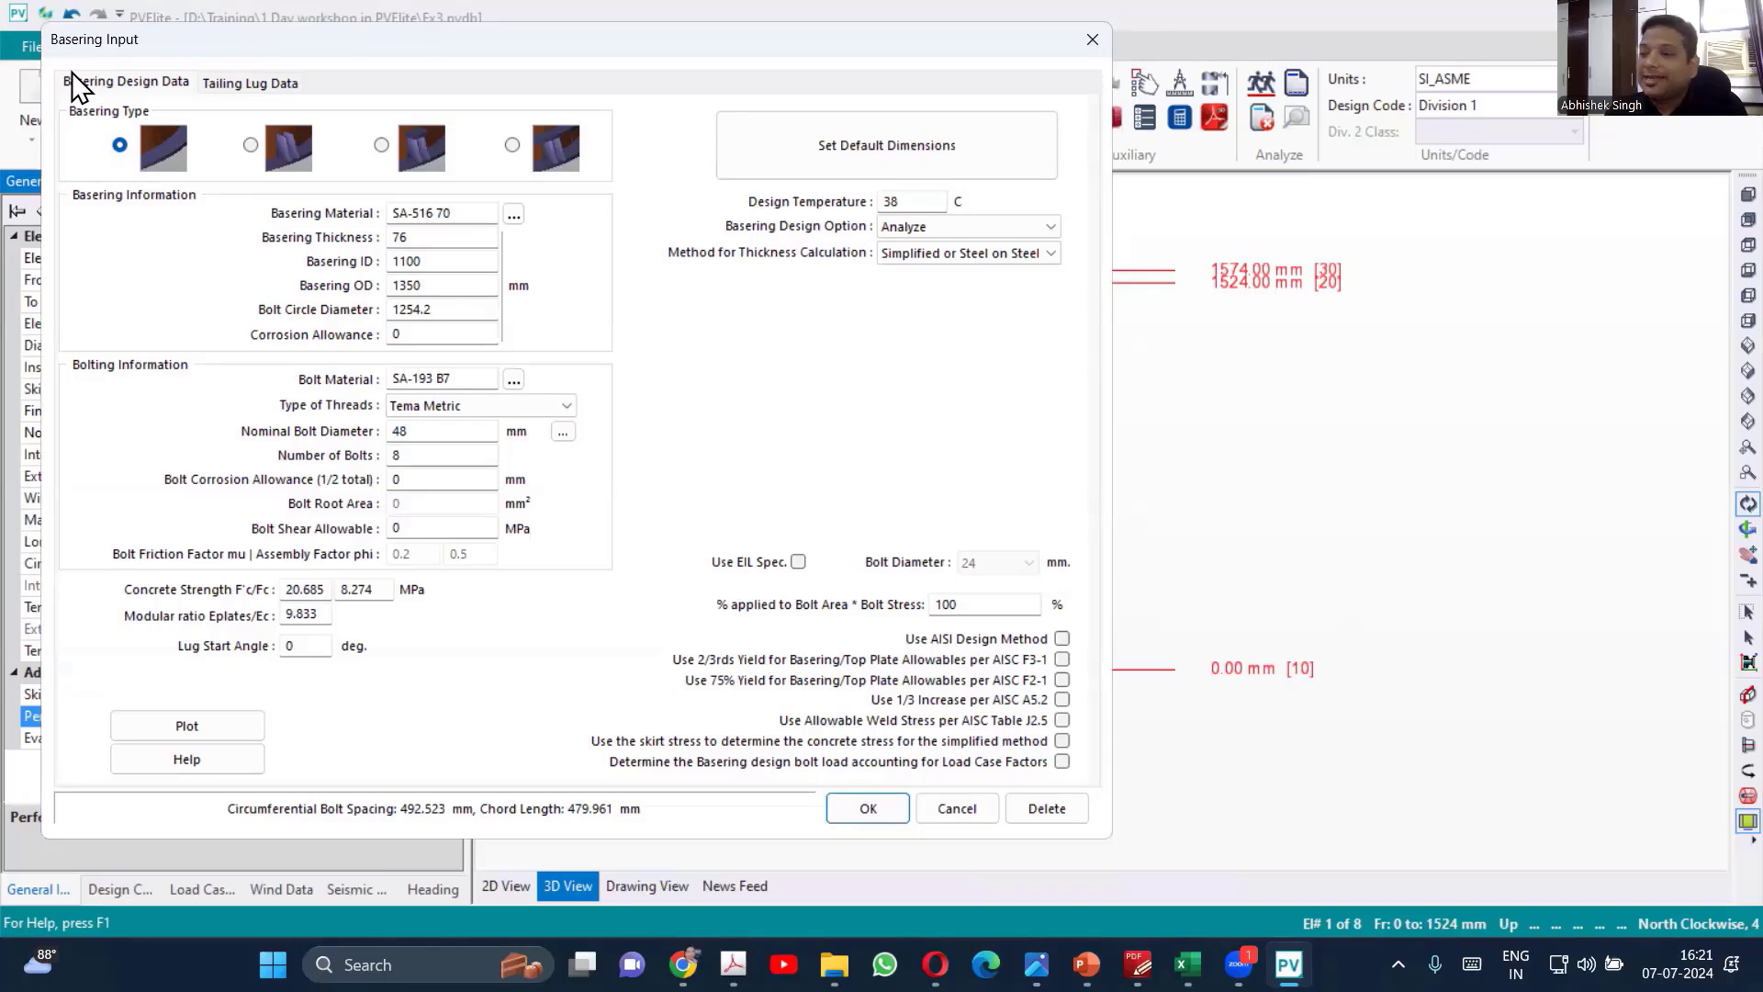
{"action": "left_click", "coordinate": [254, 150]}
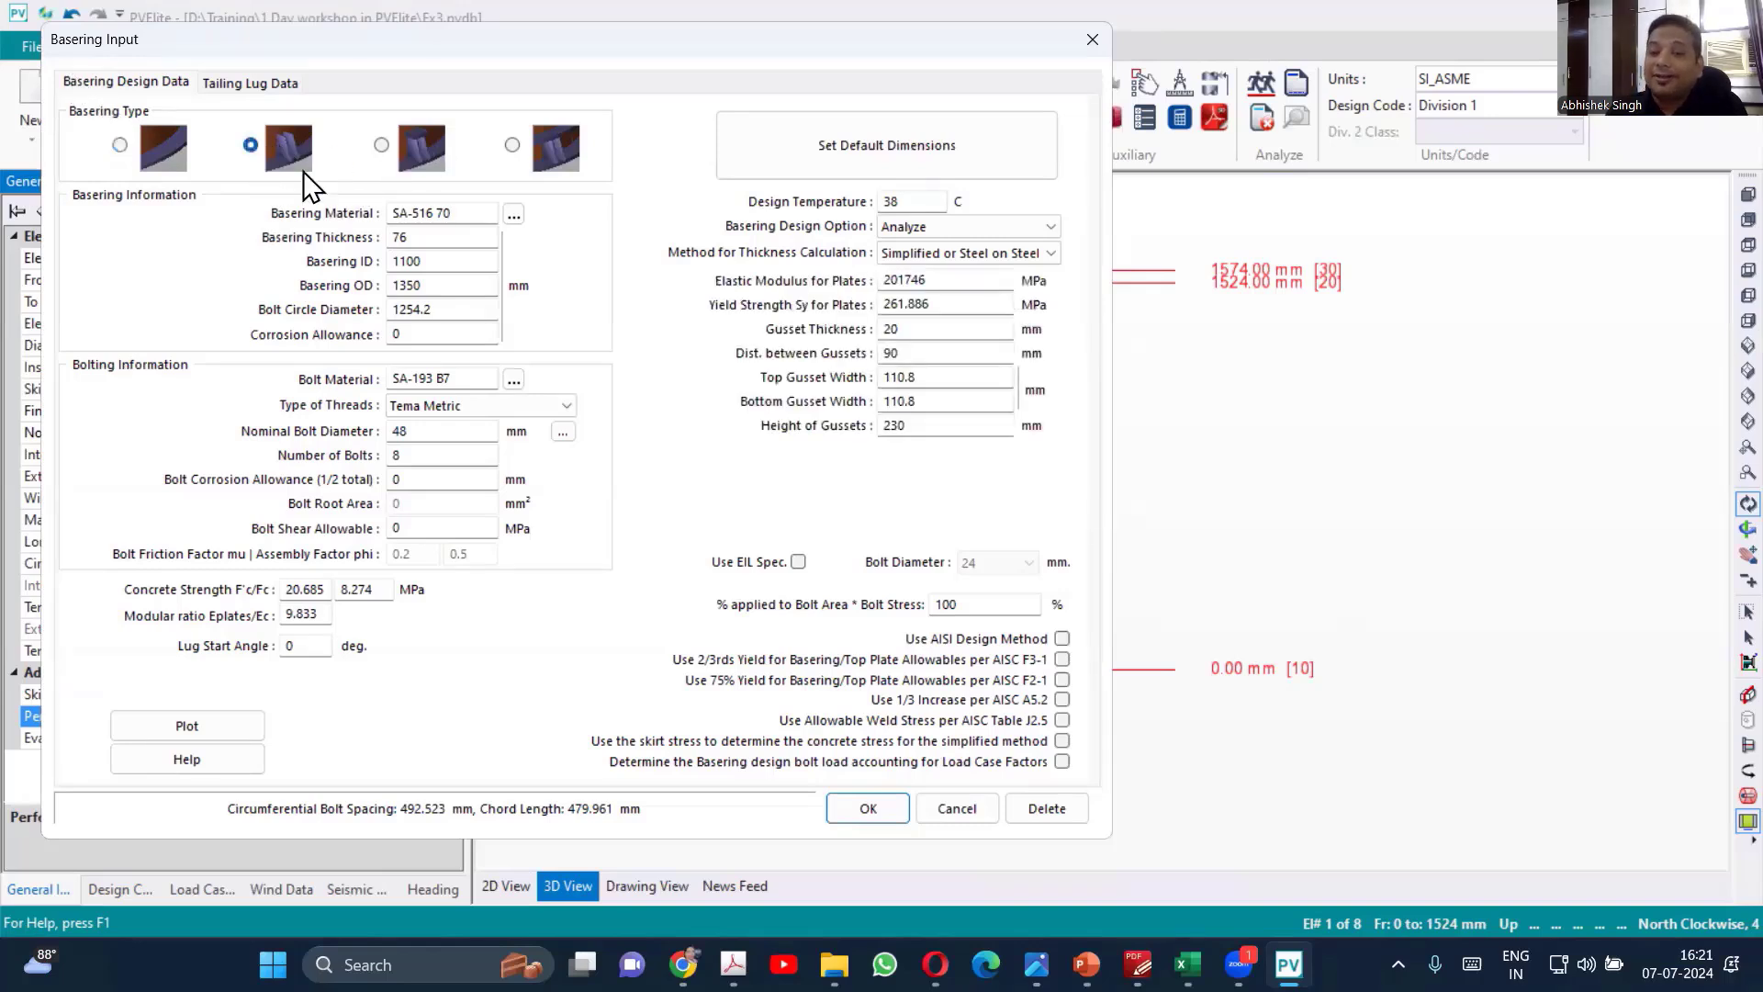
{"action": "left_click", "coordinate": [382, 144]}
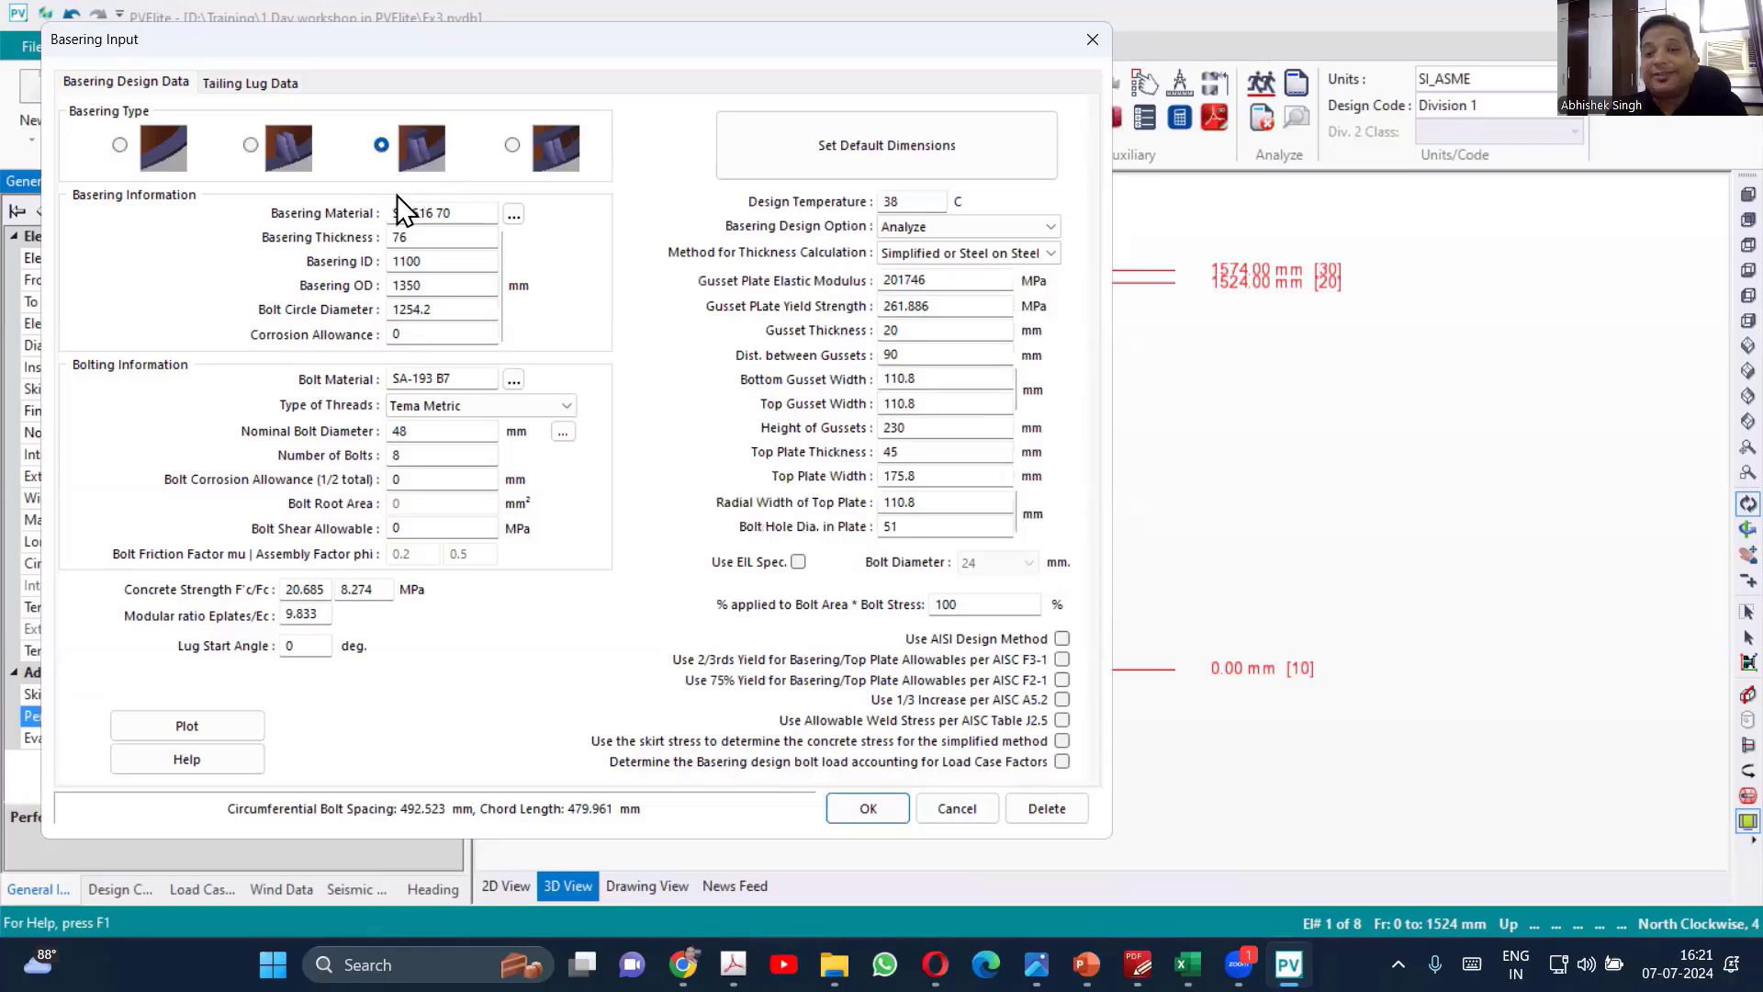
{"action": "left_click", "coordinate": [513, 146]}
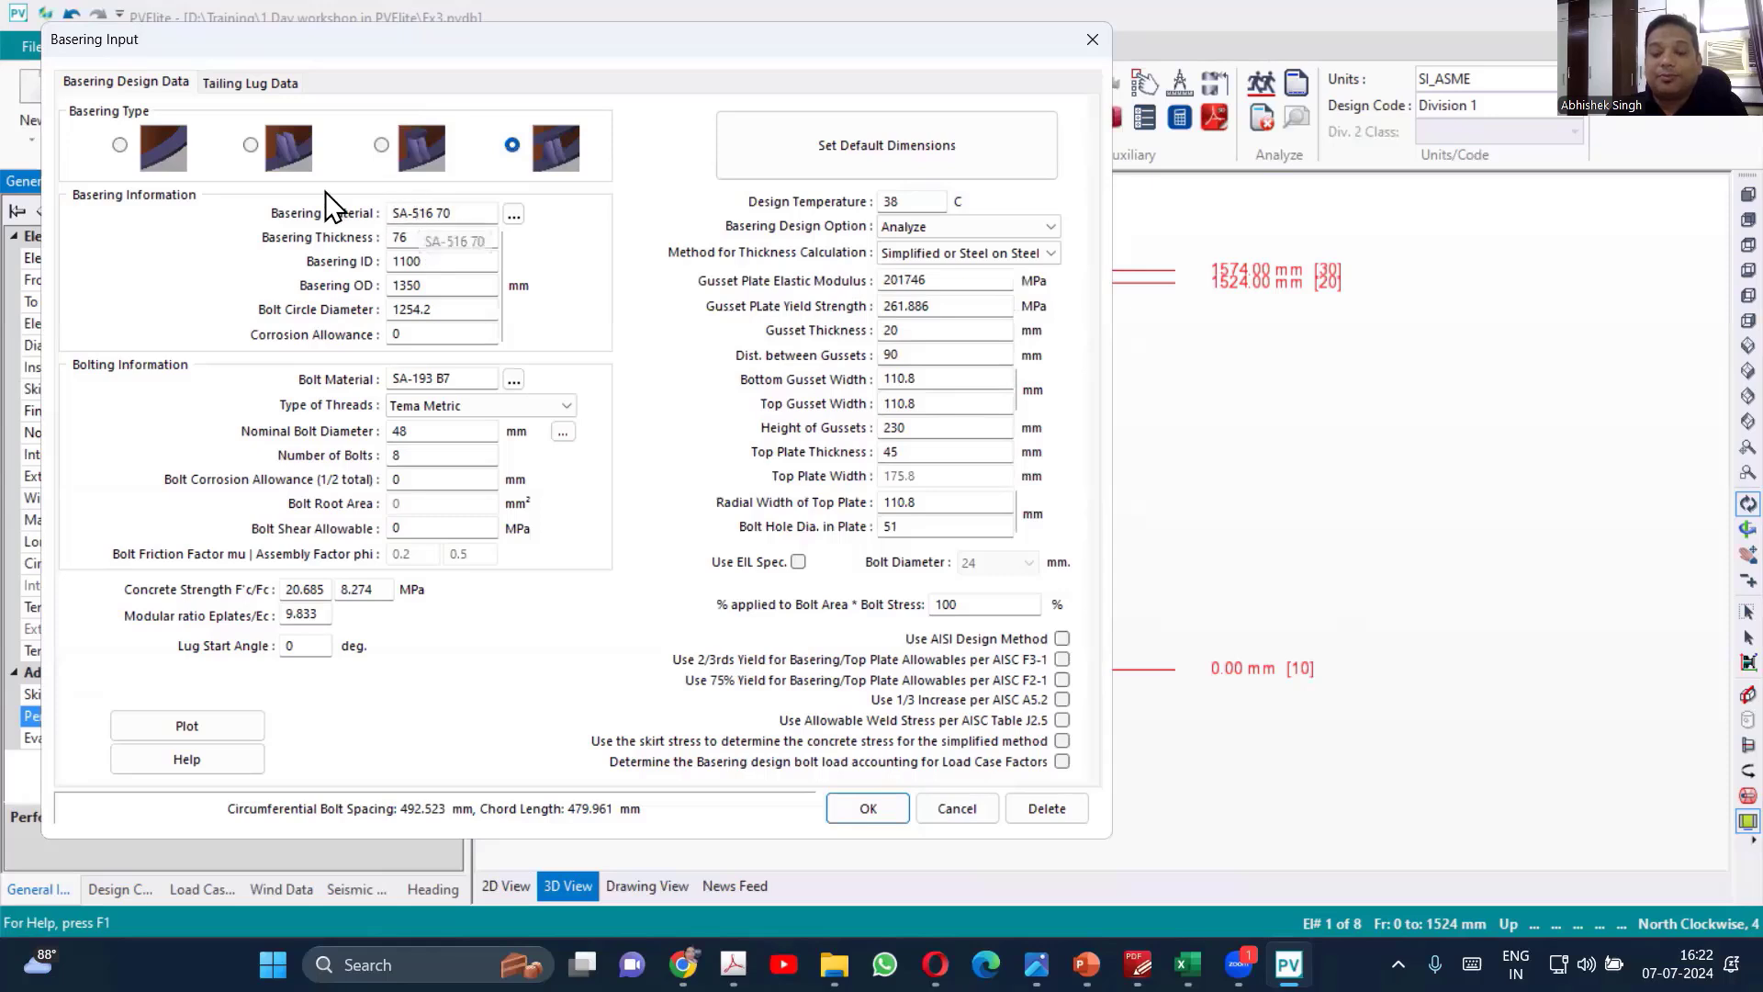
{"action": "left_click", "coordinate": [122, 145]}
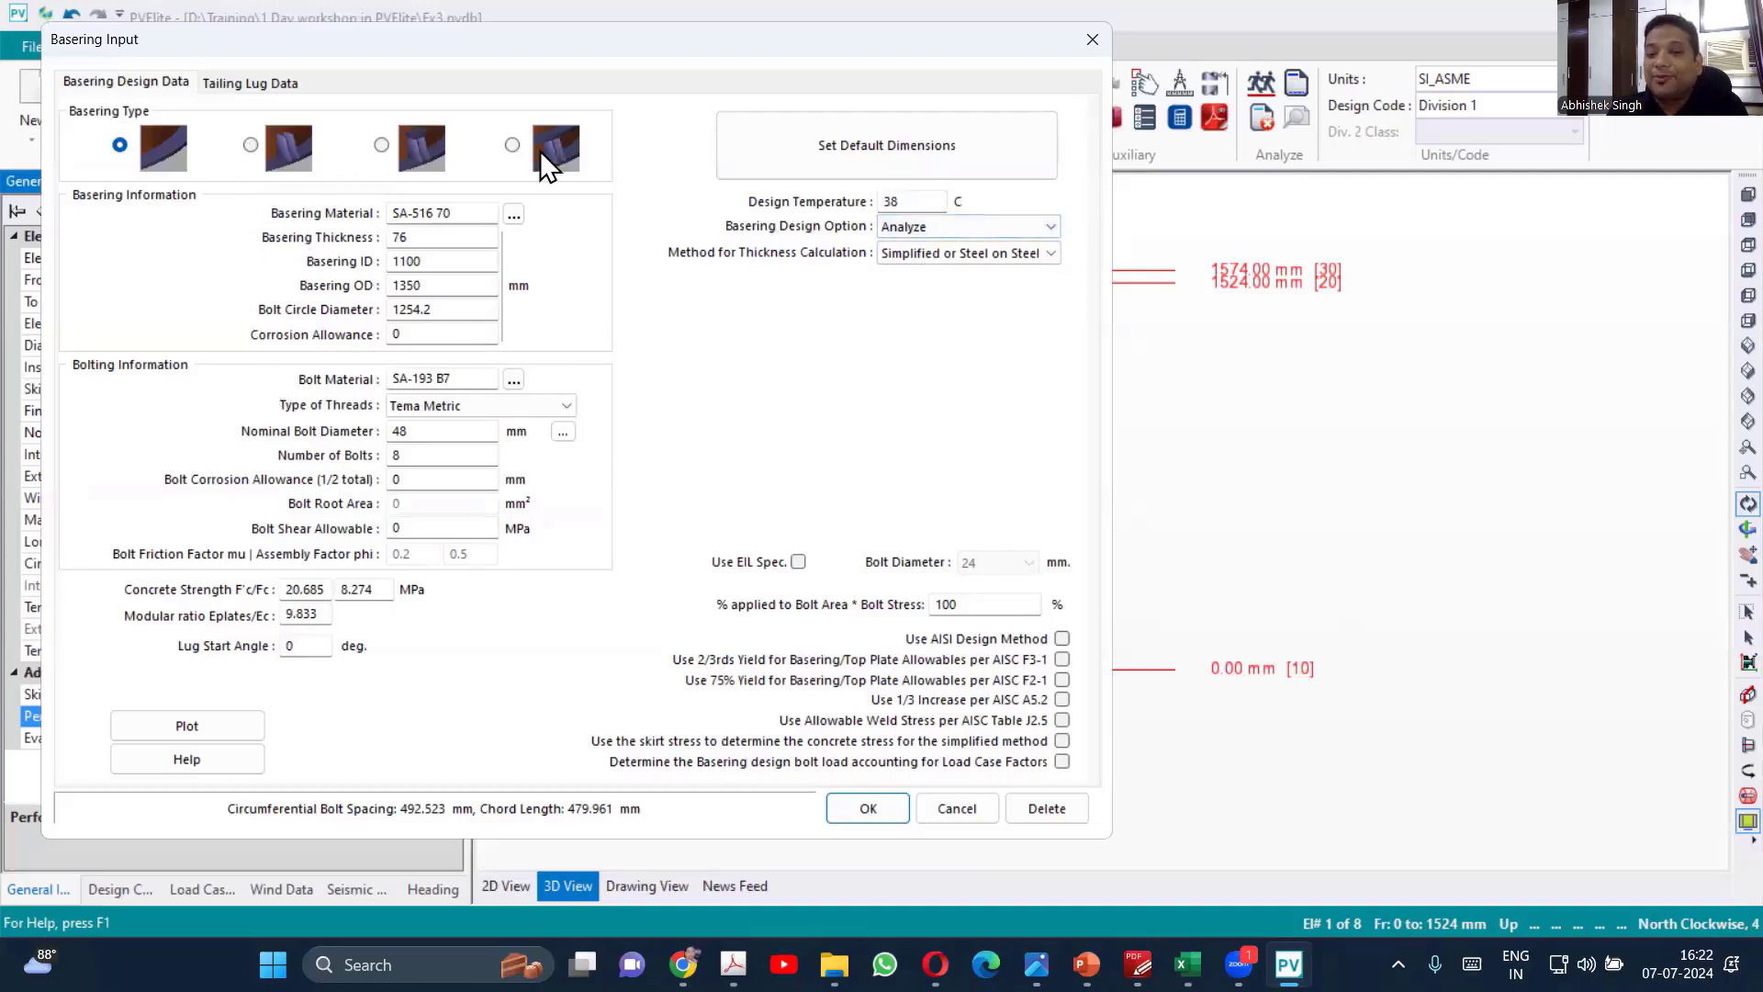
- Show the Basering Design Option list with its Brn.&Young choices
{"action": "left_click", "coordinate": [968, 225]}
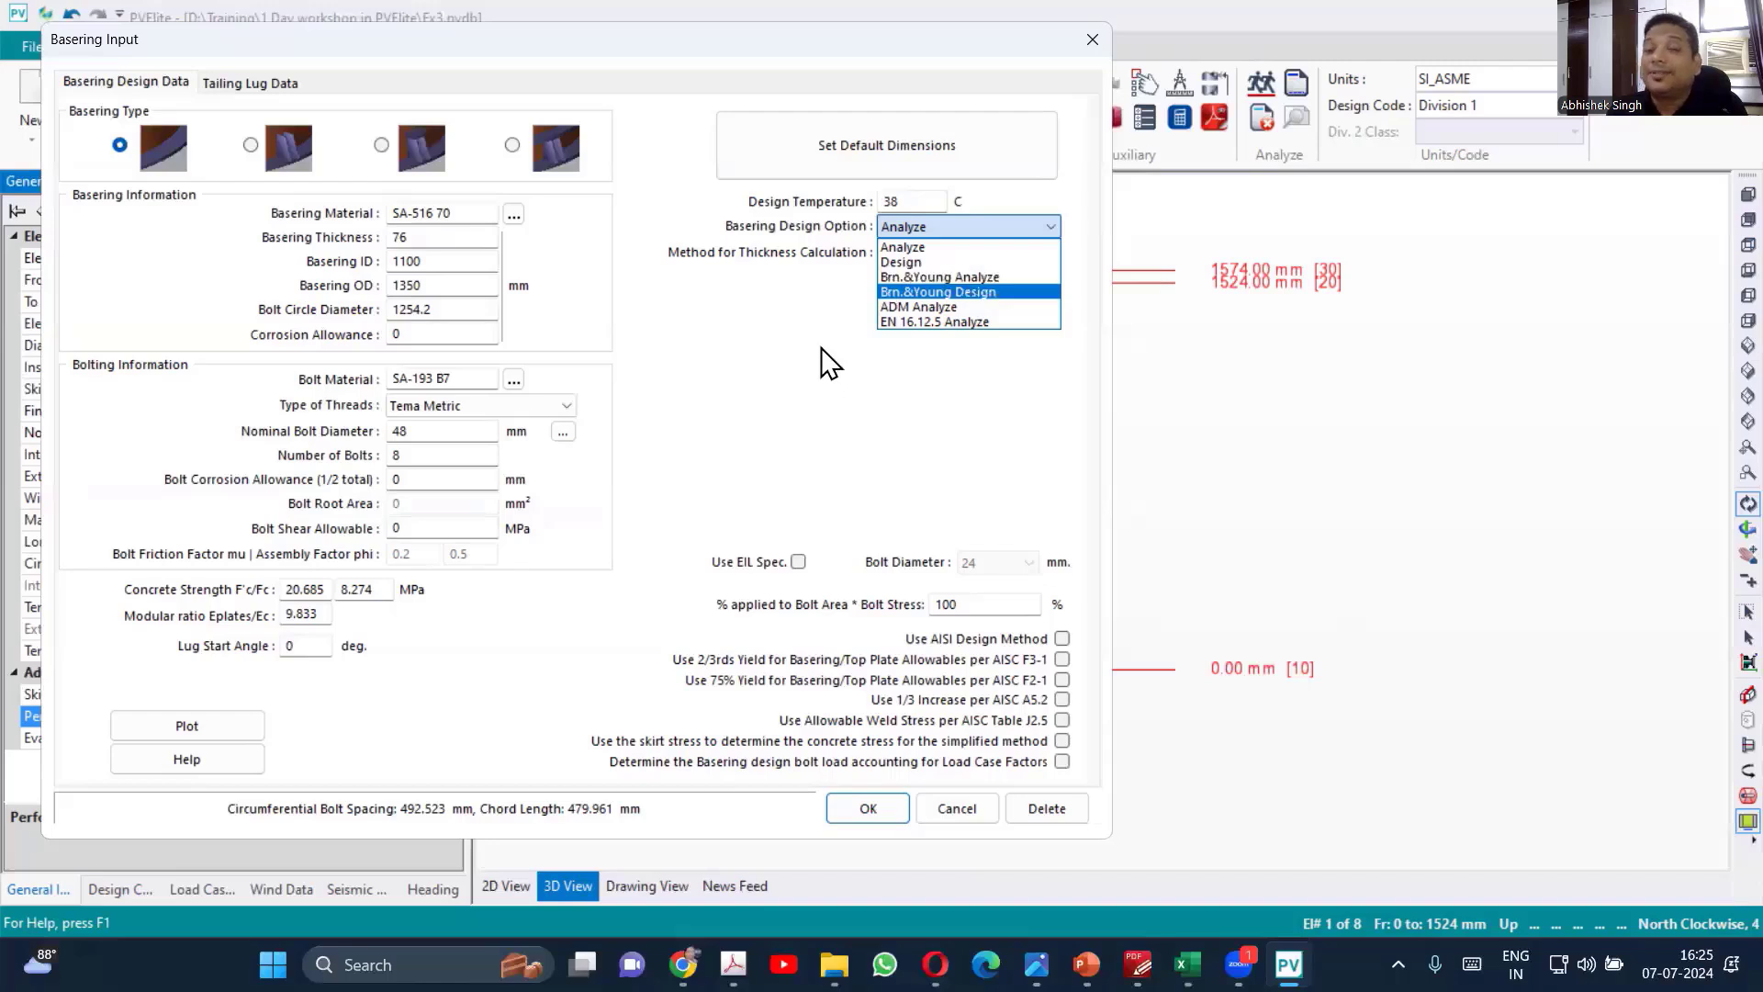
- Choose Brn.&Young Analyze, keeping Neutral Axis Shifted as the thickness calculation method
{"action": "left_click", "coordinate": [891, 281]}
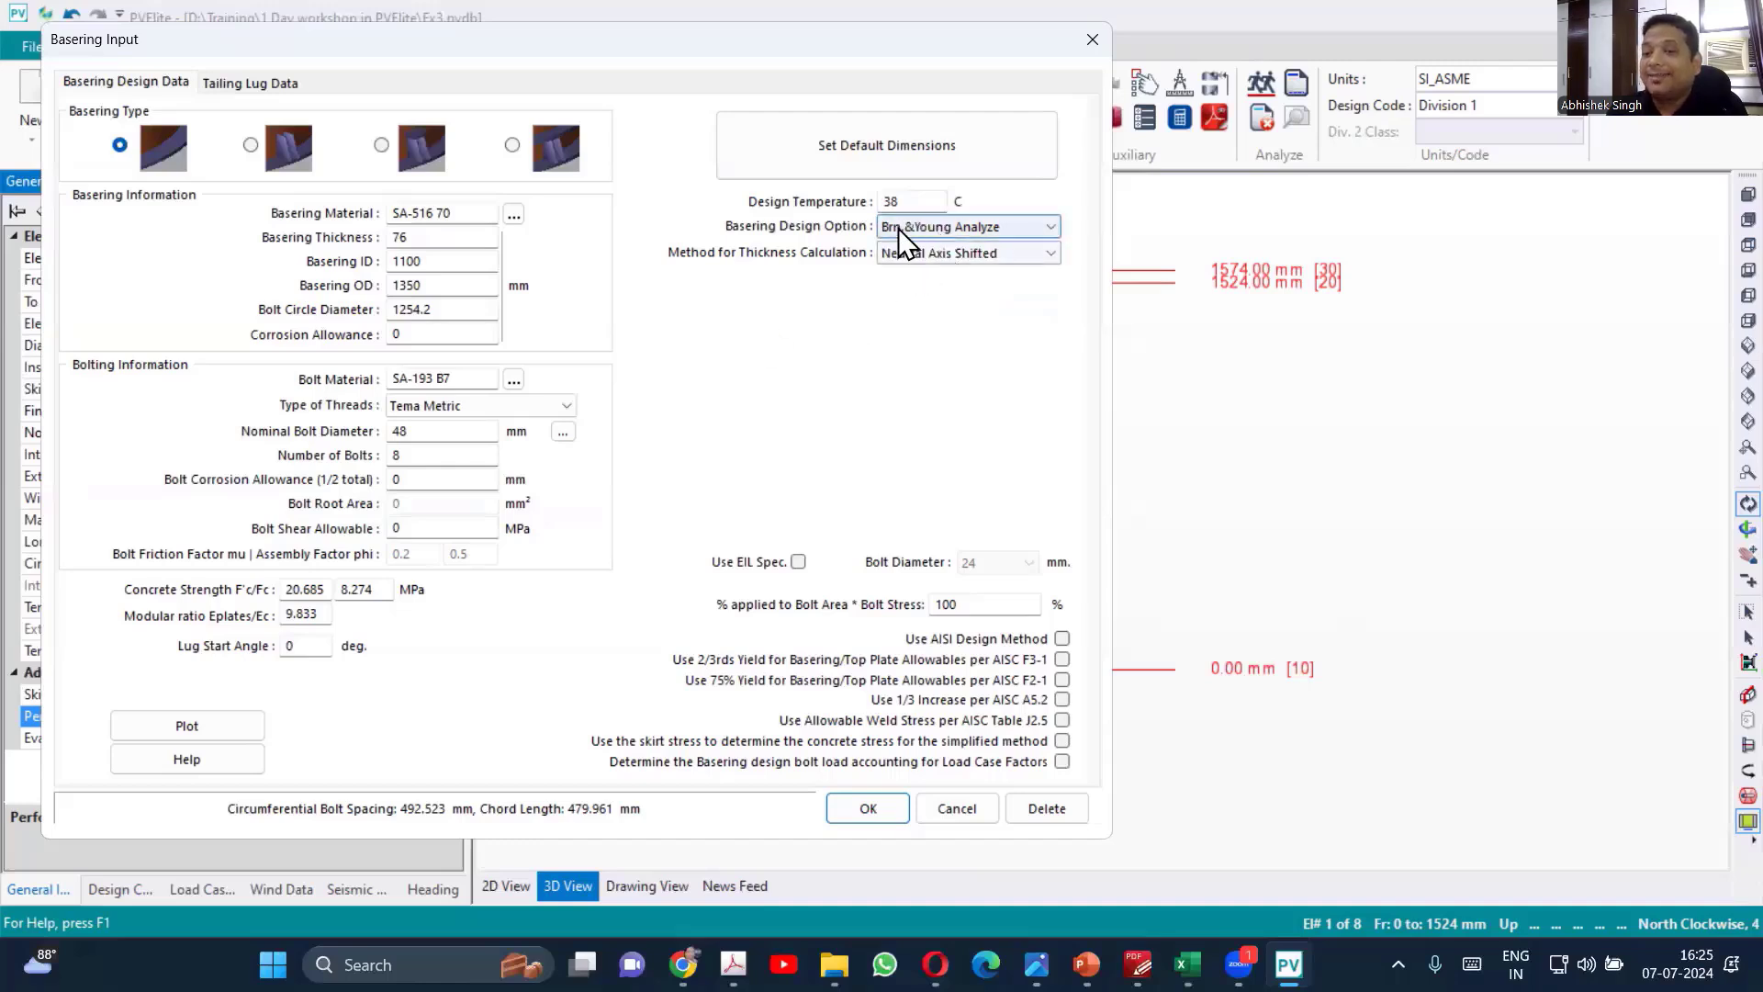
{"action": "left_click", "coordinate": [980, 250]}
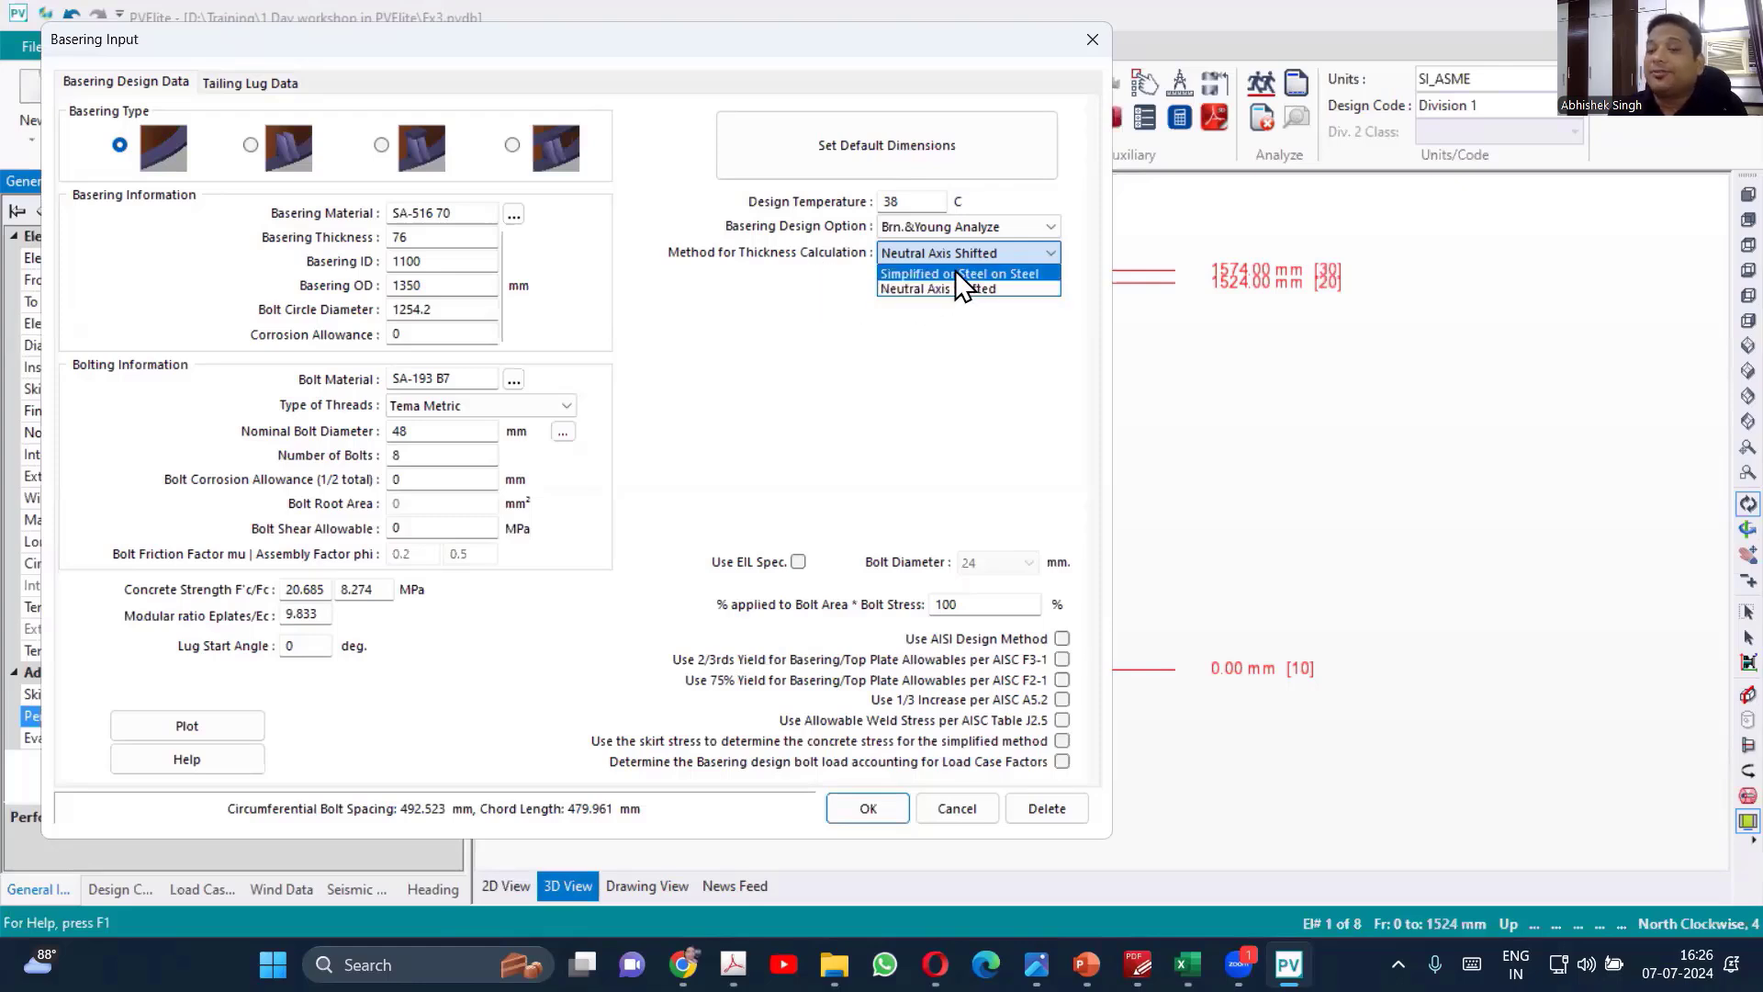
{"action": "left_click", "coordinate": [955, 273]}
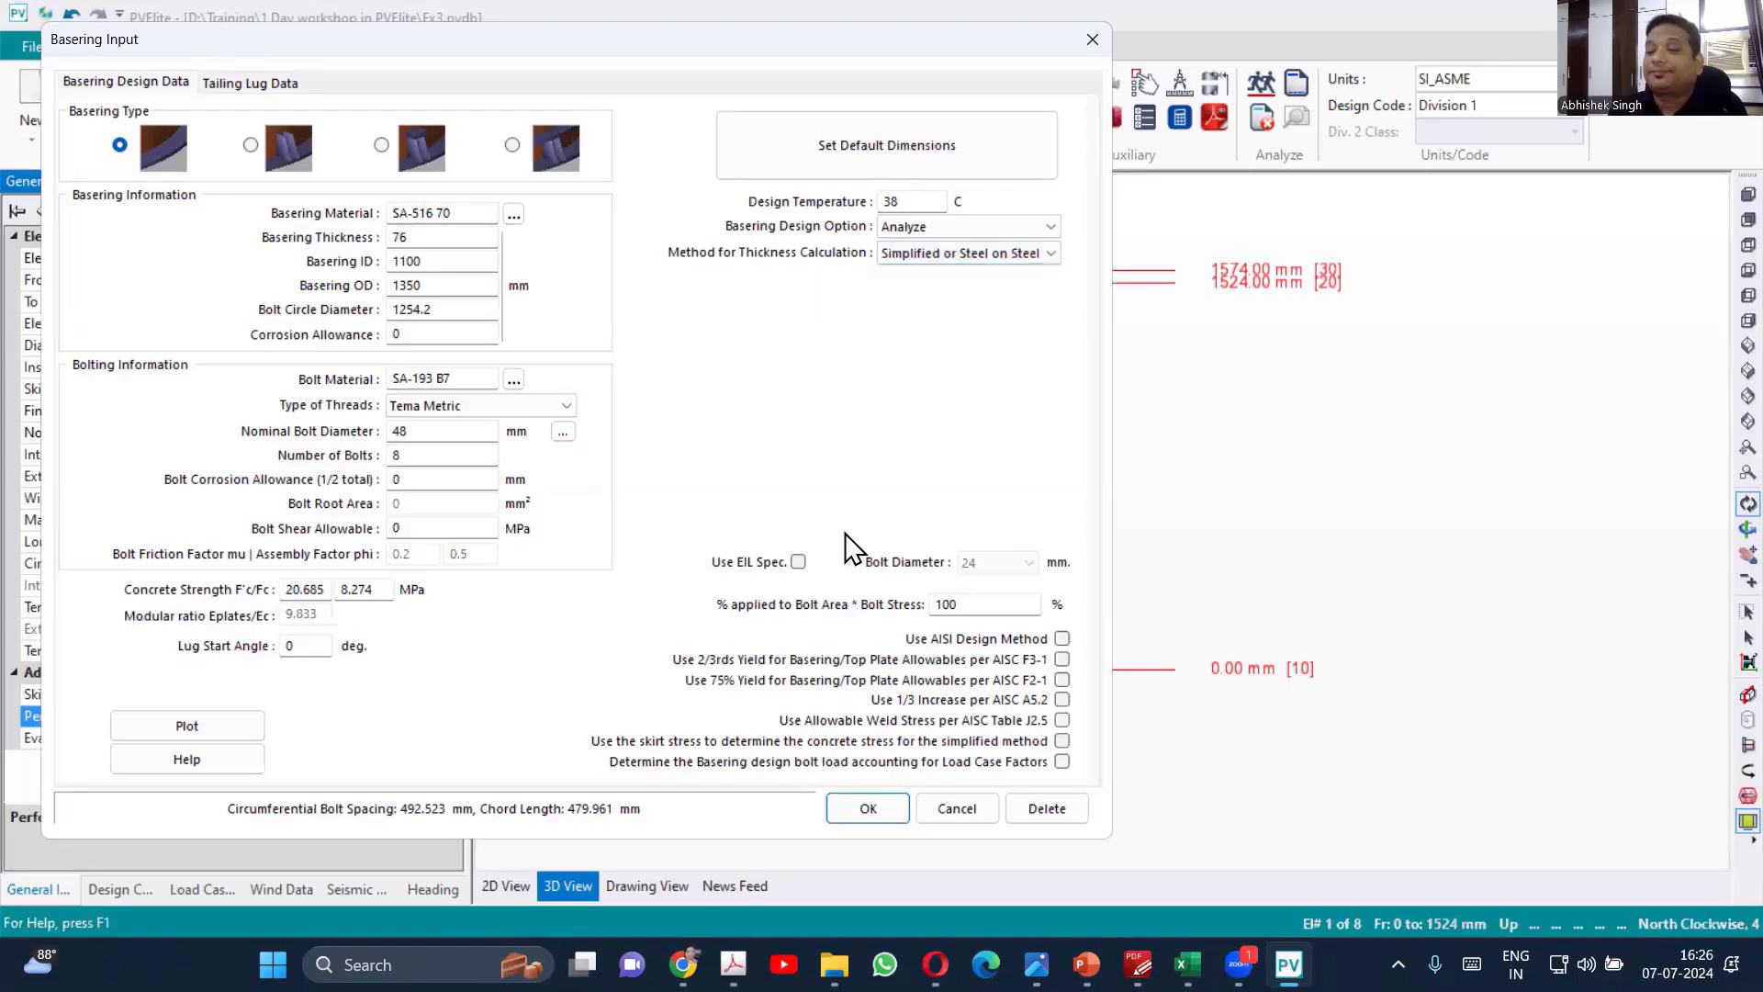
{"action": "left_click", "coordinate": [966, 225]}
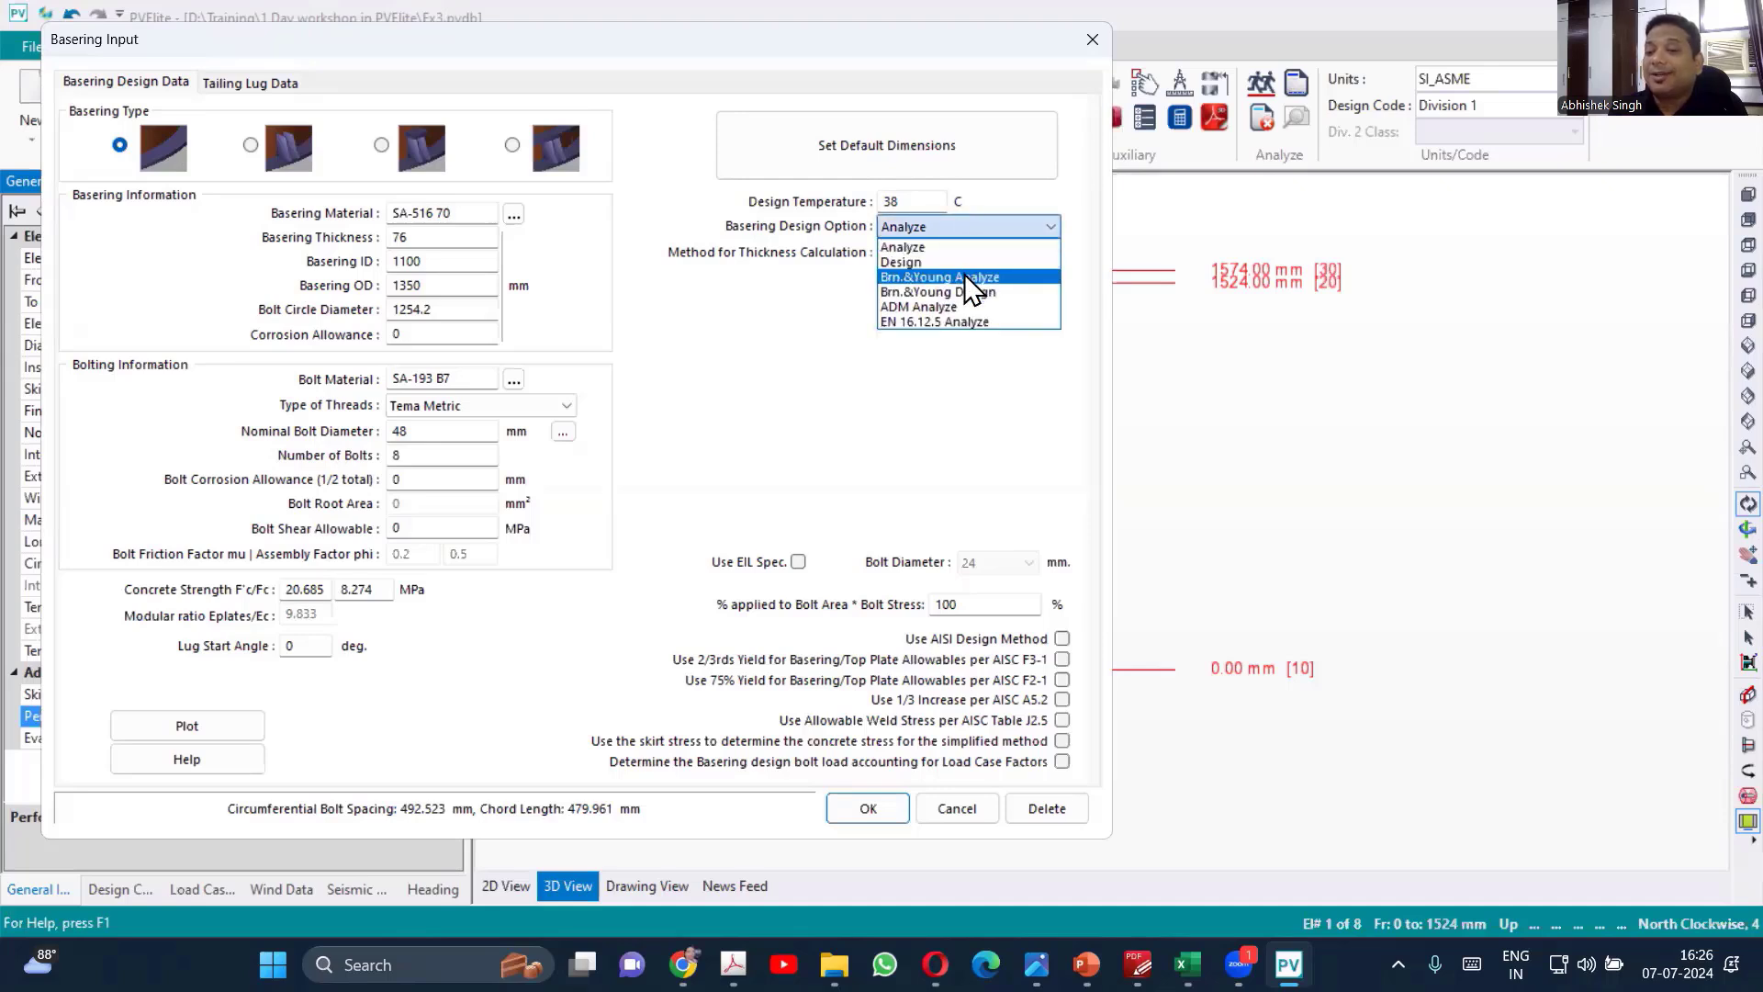
{"action": "left_click", "coordinate": [921, 277]}
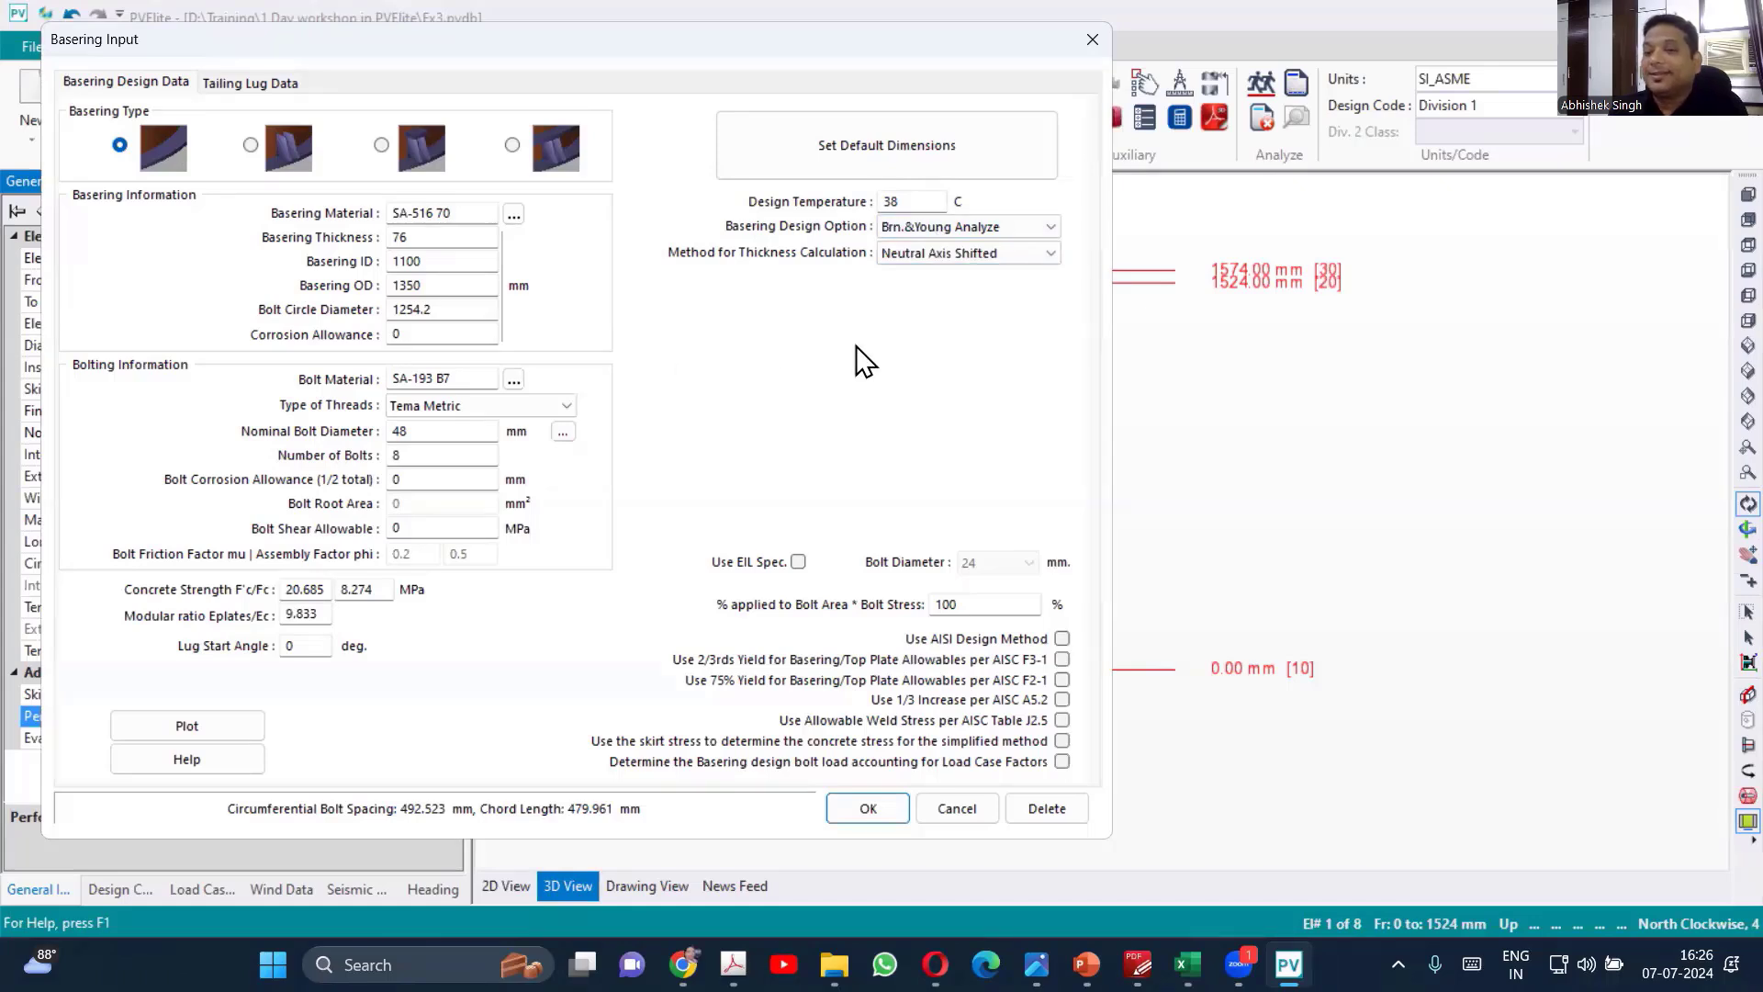
{"action": "left_click", "coordinate": [1027, 229]}
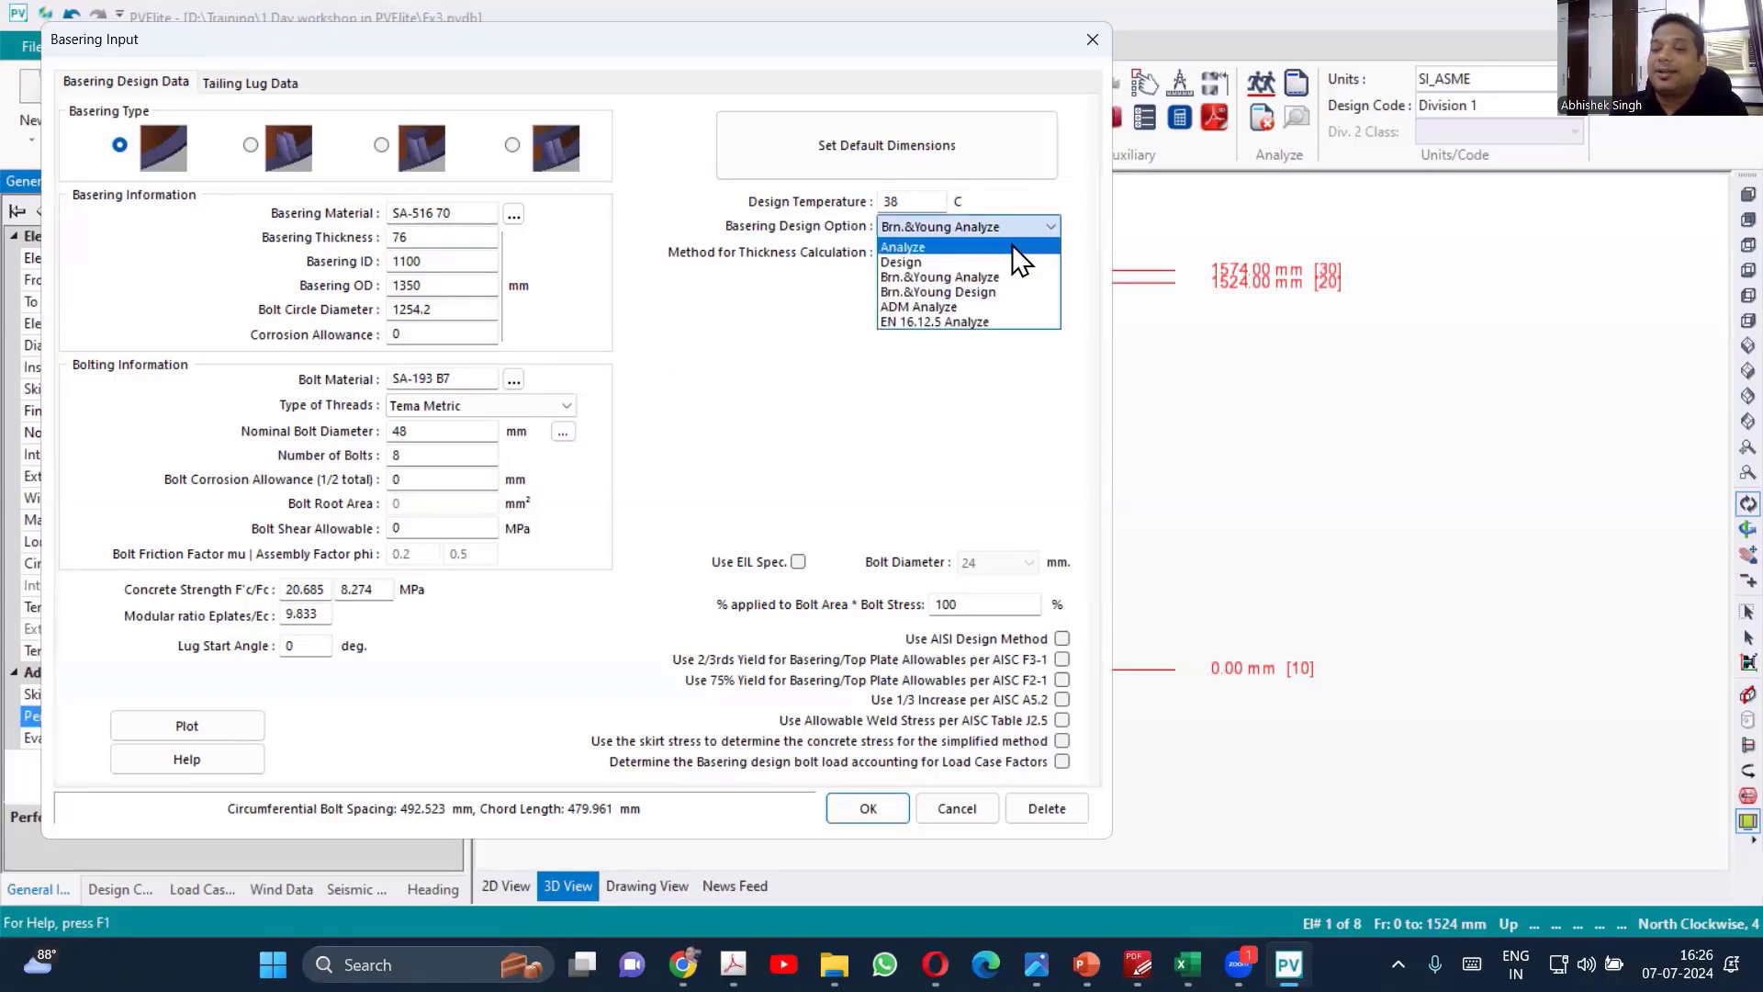
- Switch to Brn.&Young Design with default dimensions and a 25 mm basering thickness
{"action": "left_click", "coordinate": [993, 290]}
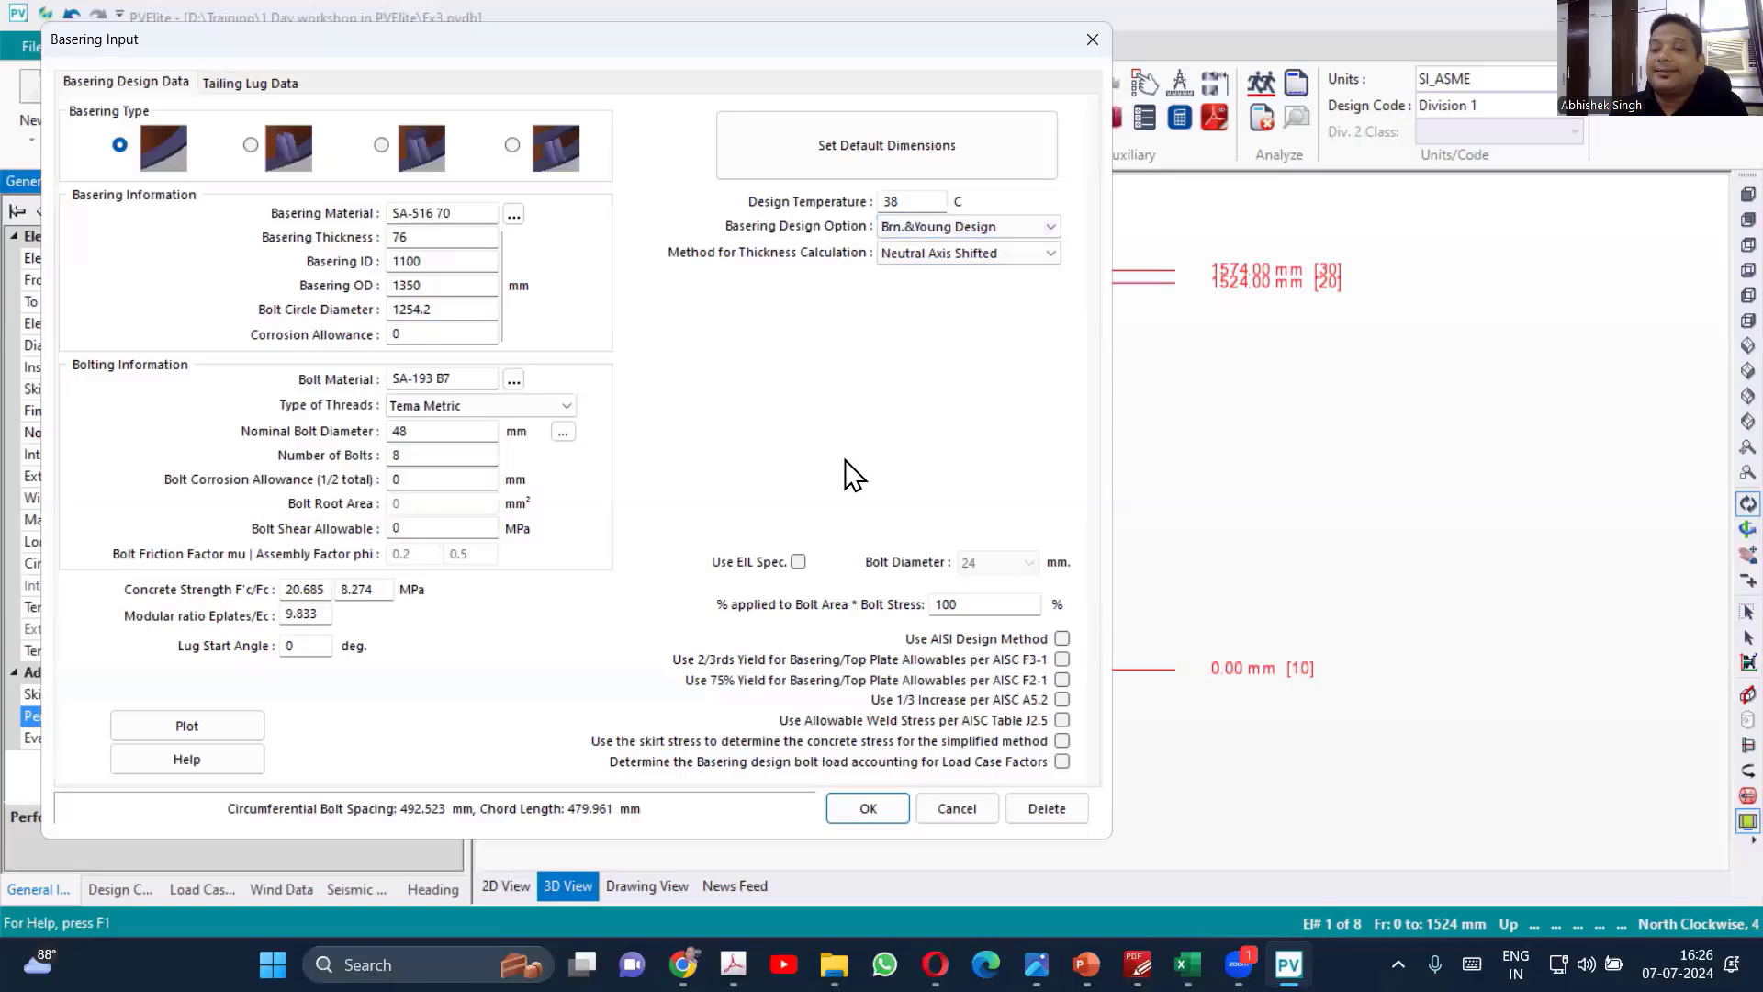
{"action": "left_click", "coordinate": [867, 152]}
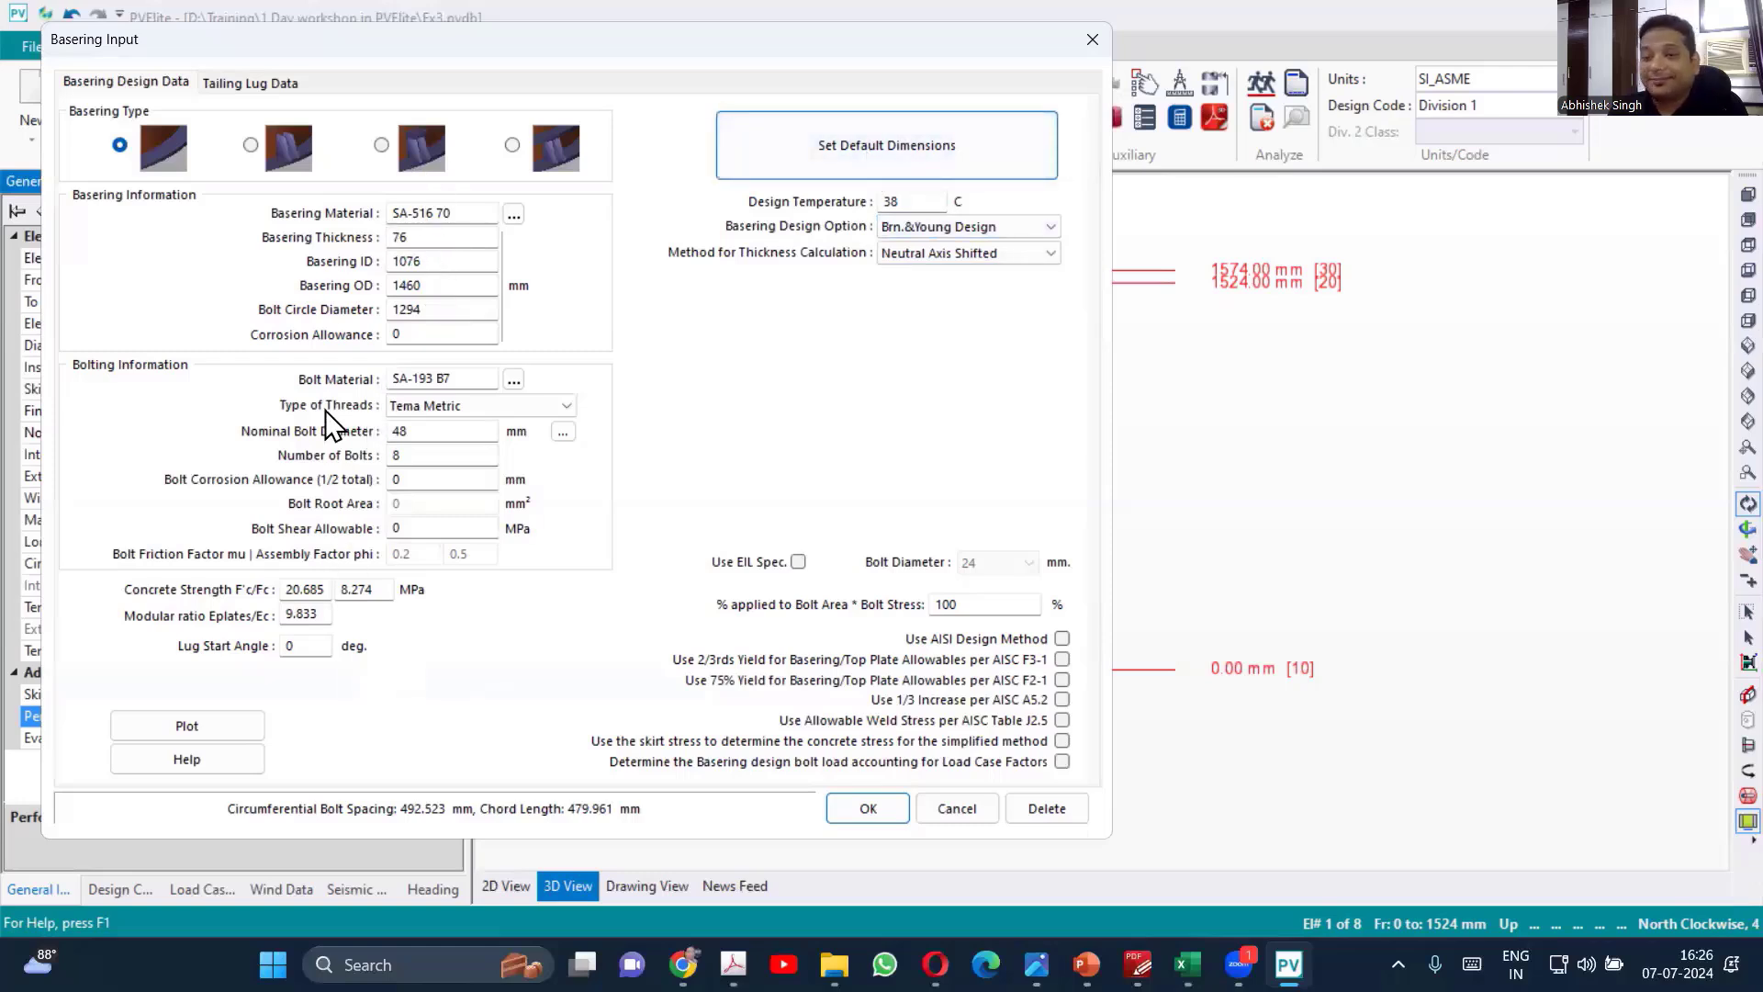
{"action": "double_click", "coordinate": [434, 235]}
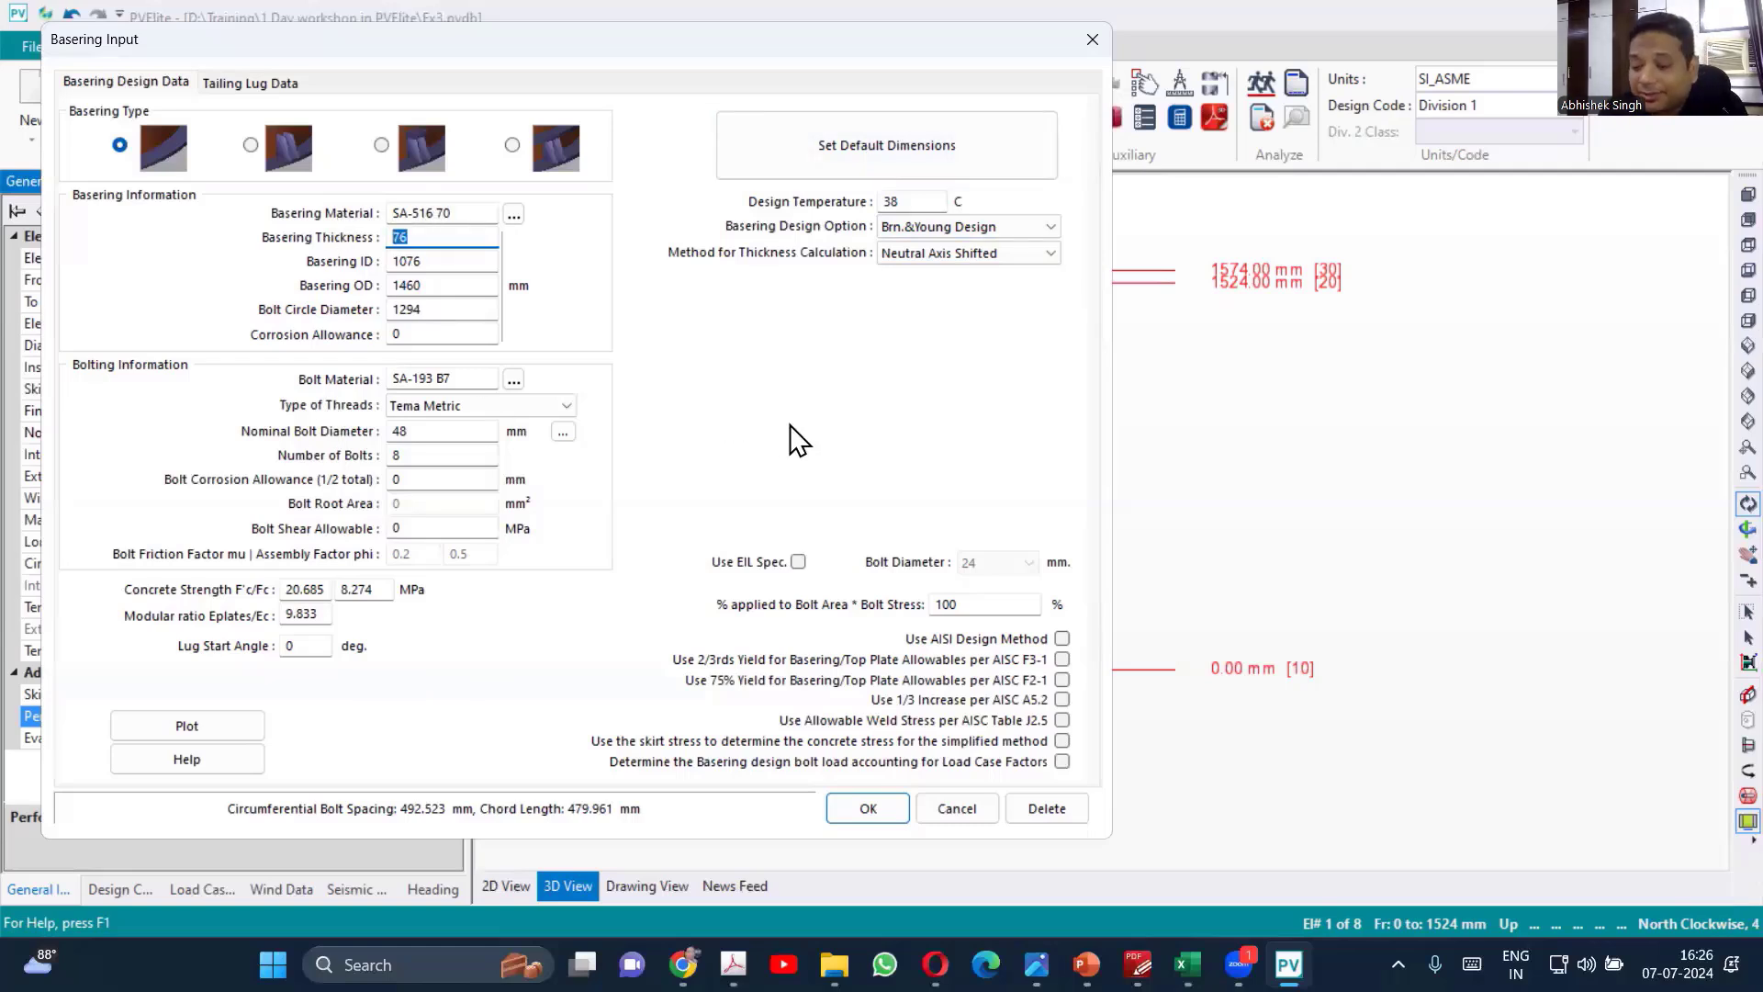
{"action": "type", "text": "25"}
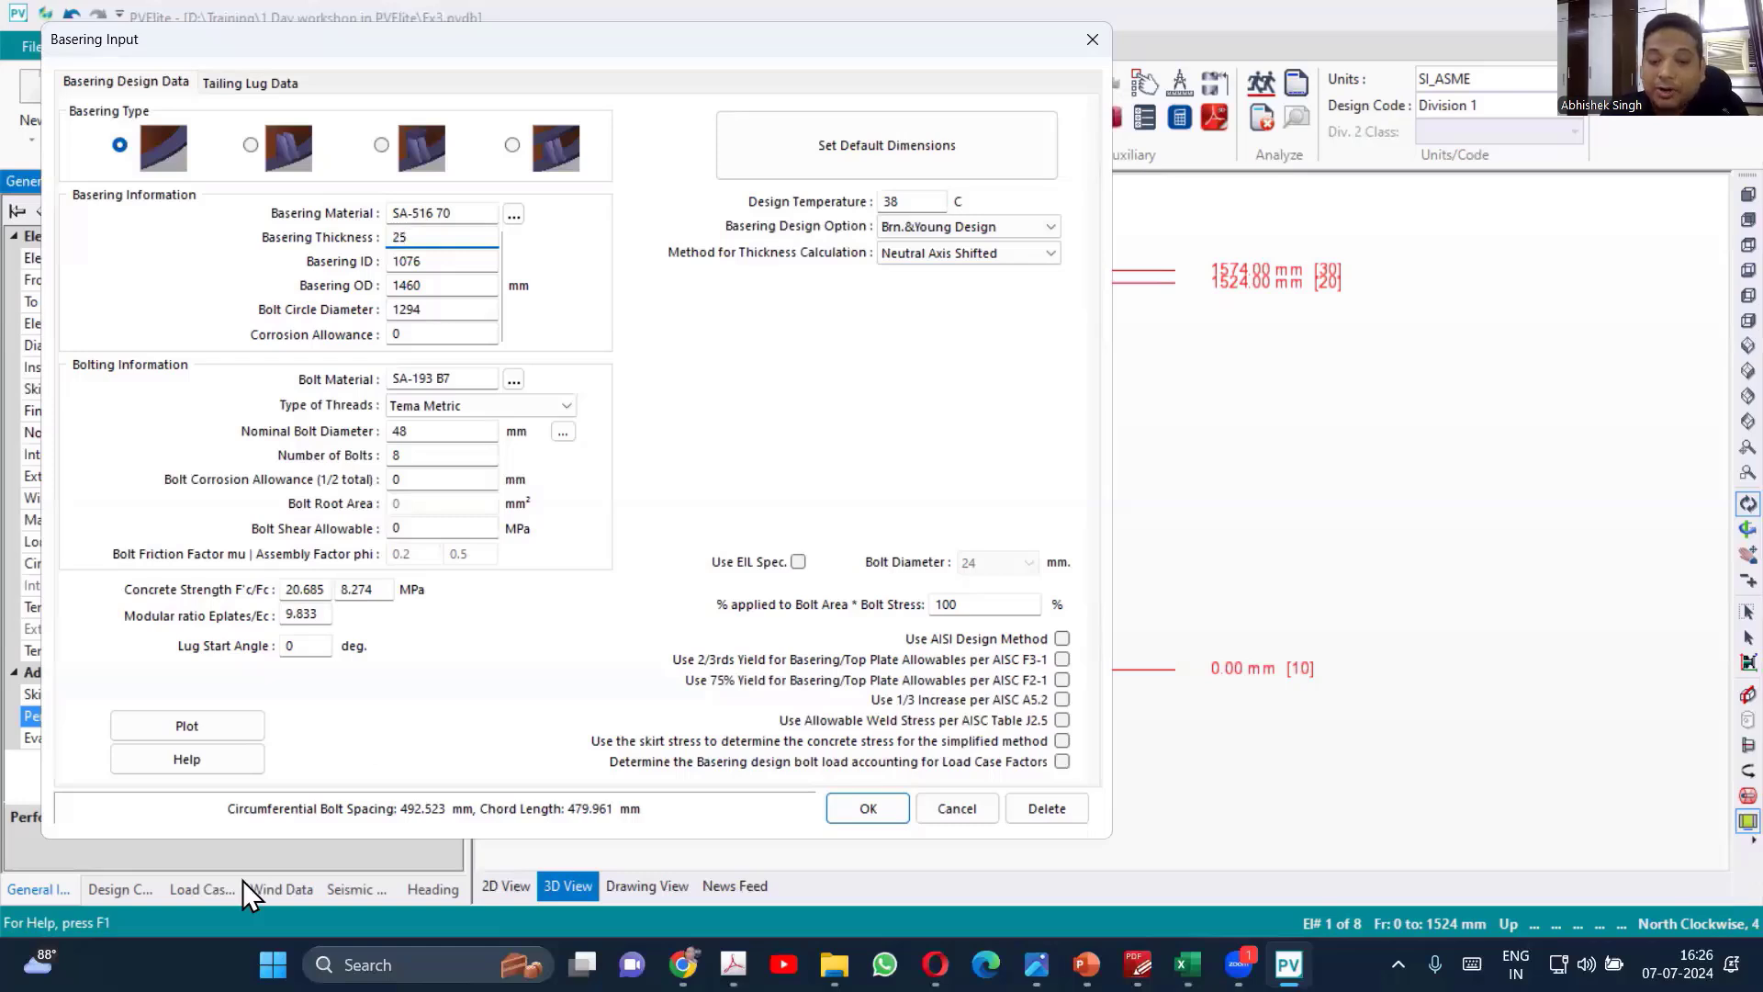
{"action": "left_click", "coordinate": [220, 726]}
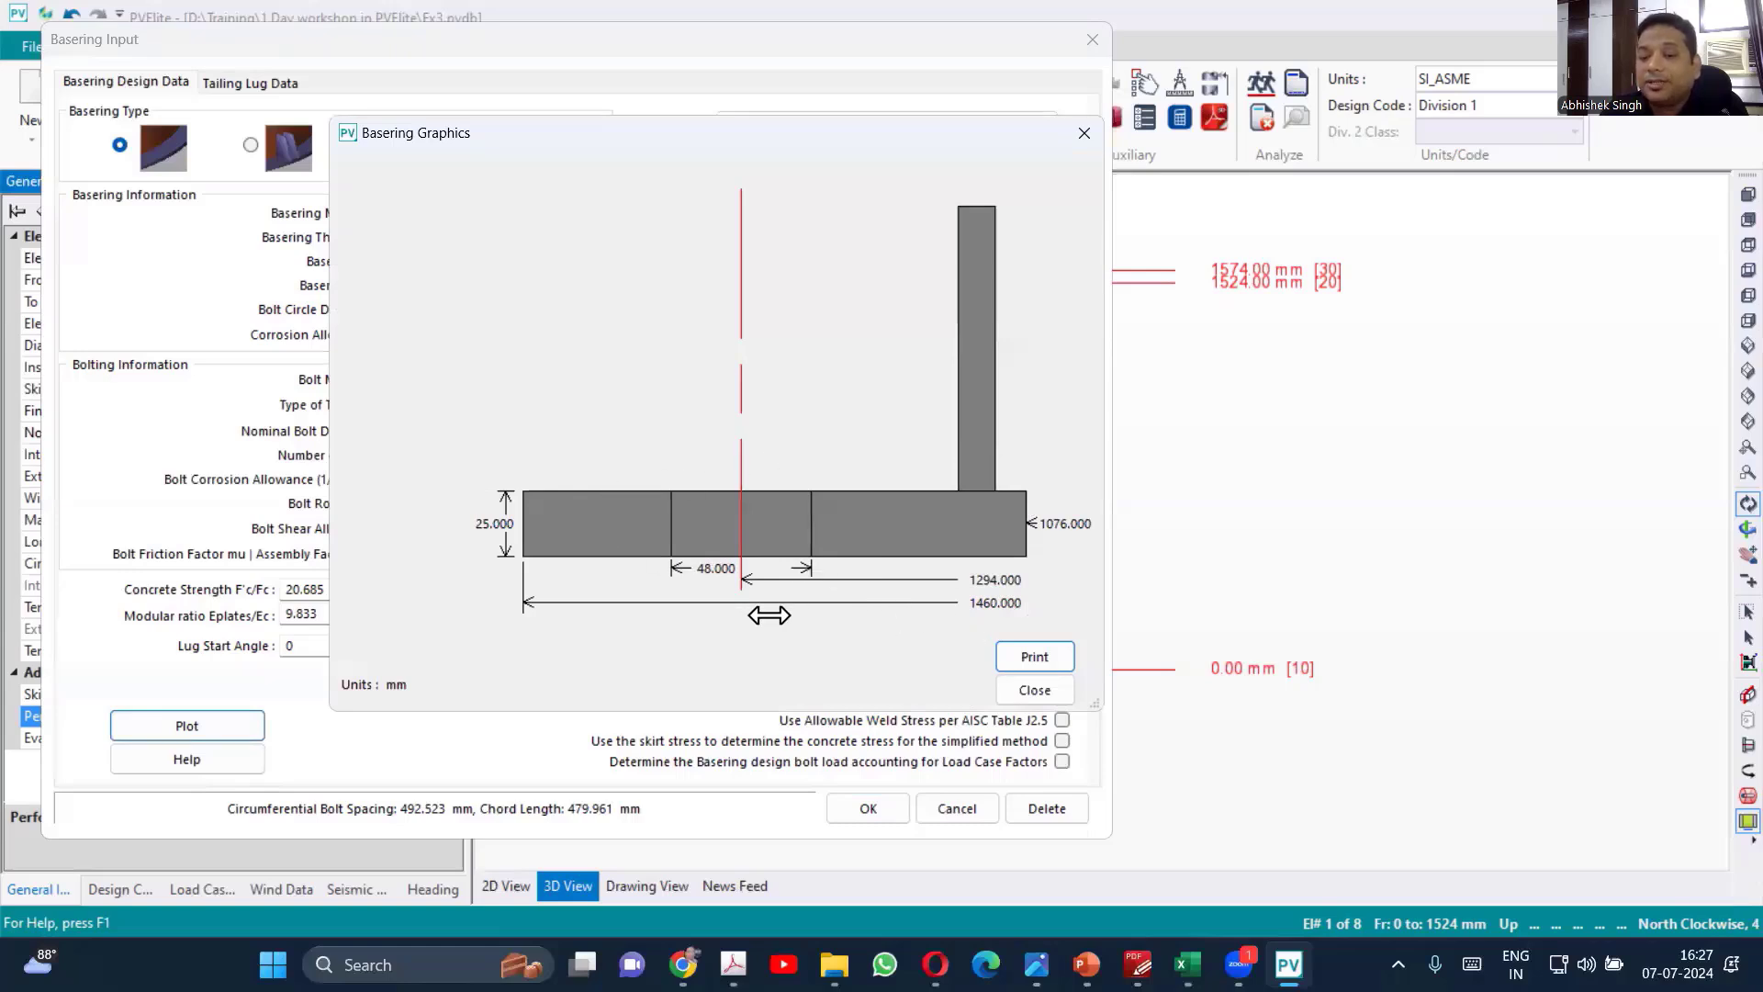
{"action": "left_click", "coordinate": [1032, 688]}
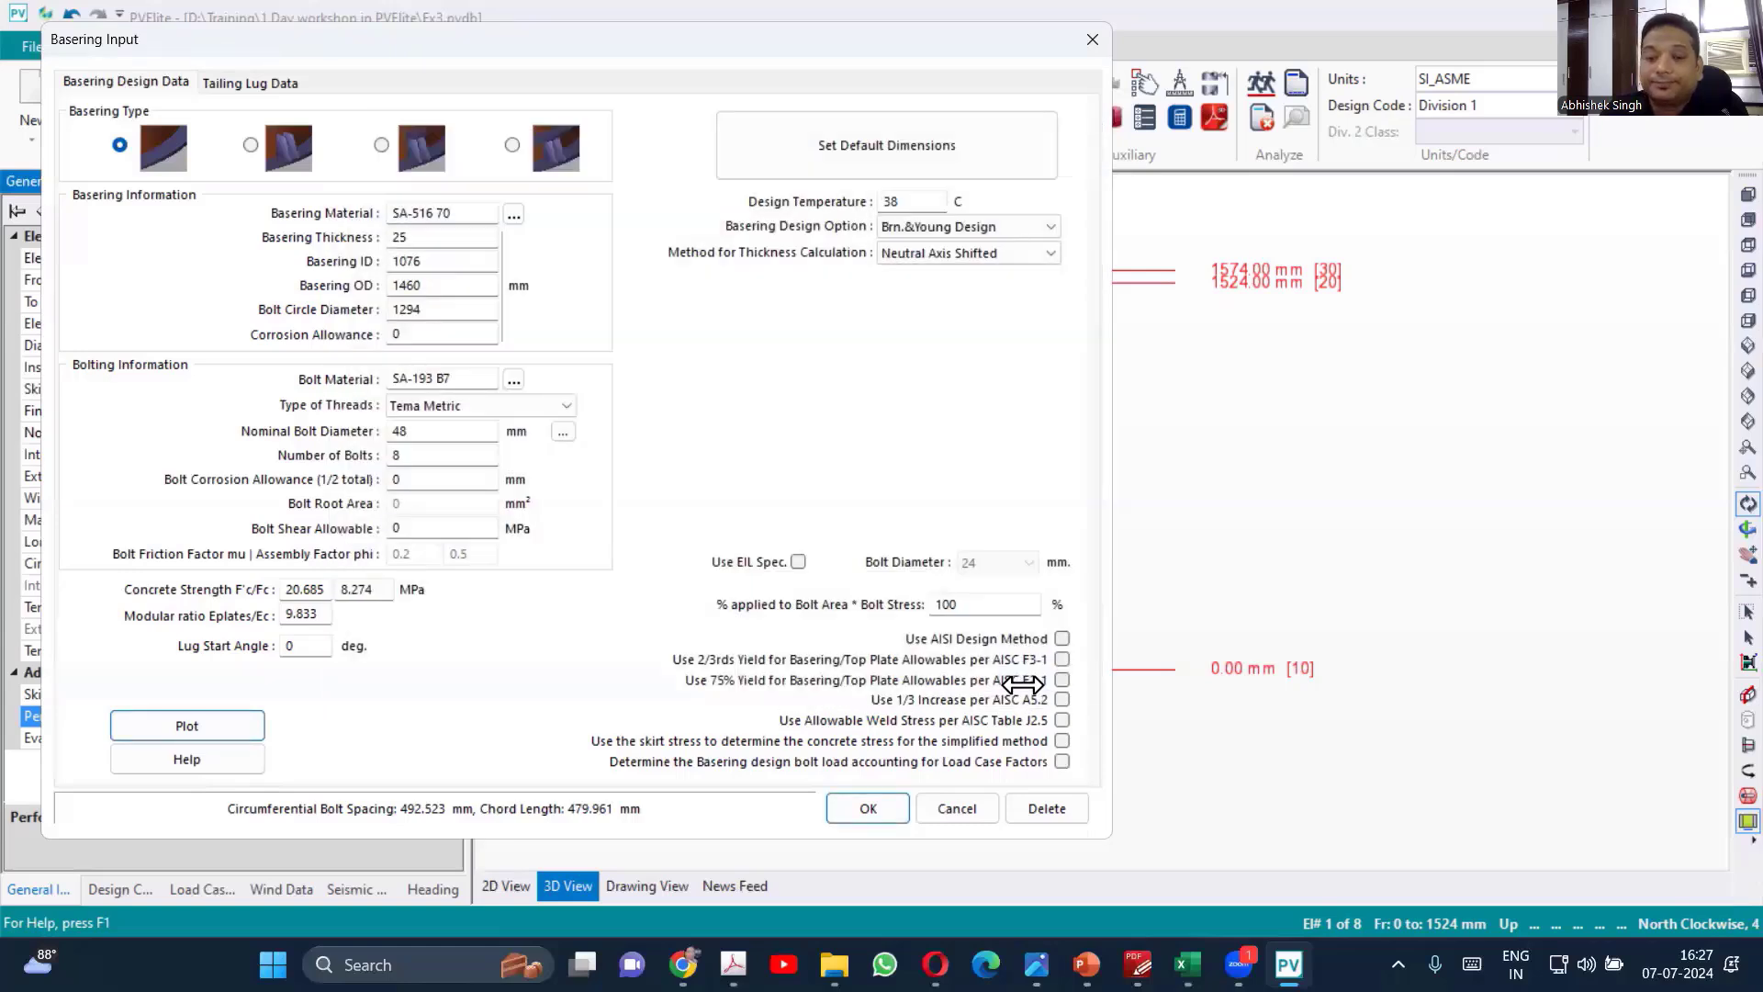
- Set the nominal bolt diameter to 24 mm and replot the basering cross-section
{"action": "left_click", "coordinate": [469, 265]}
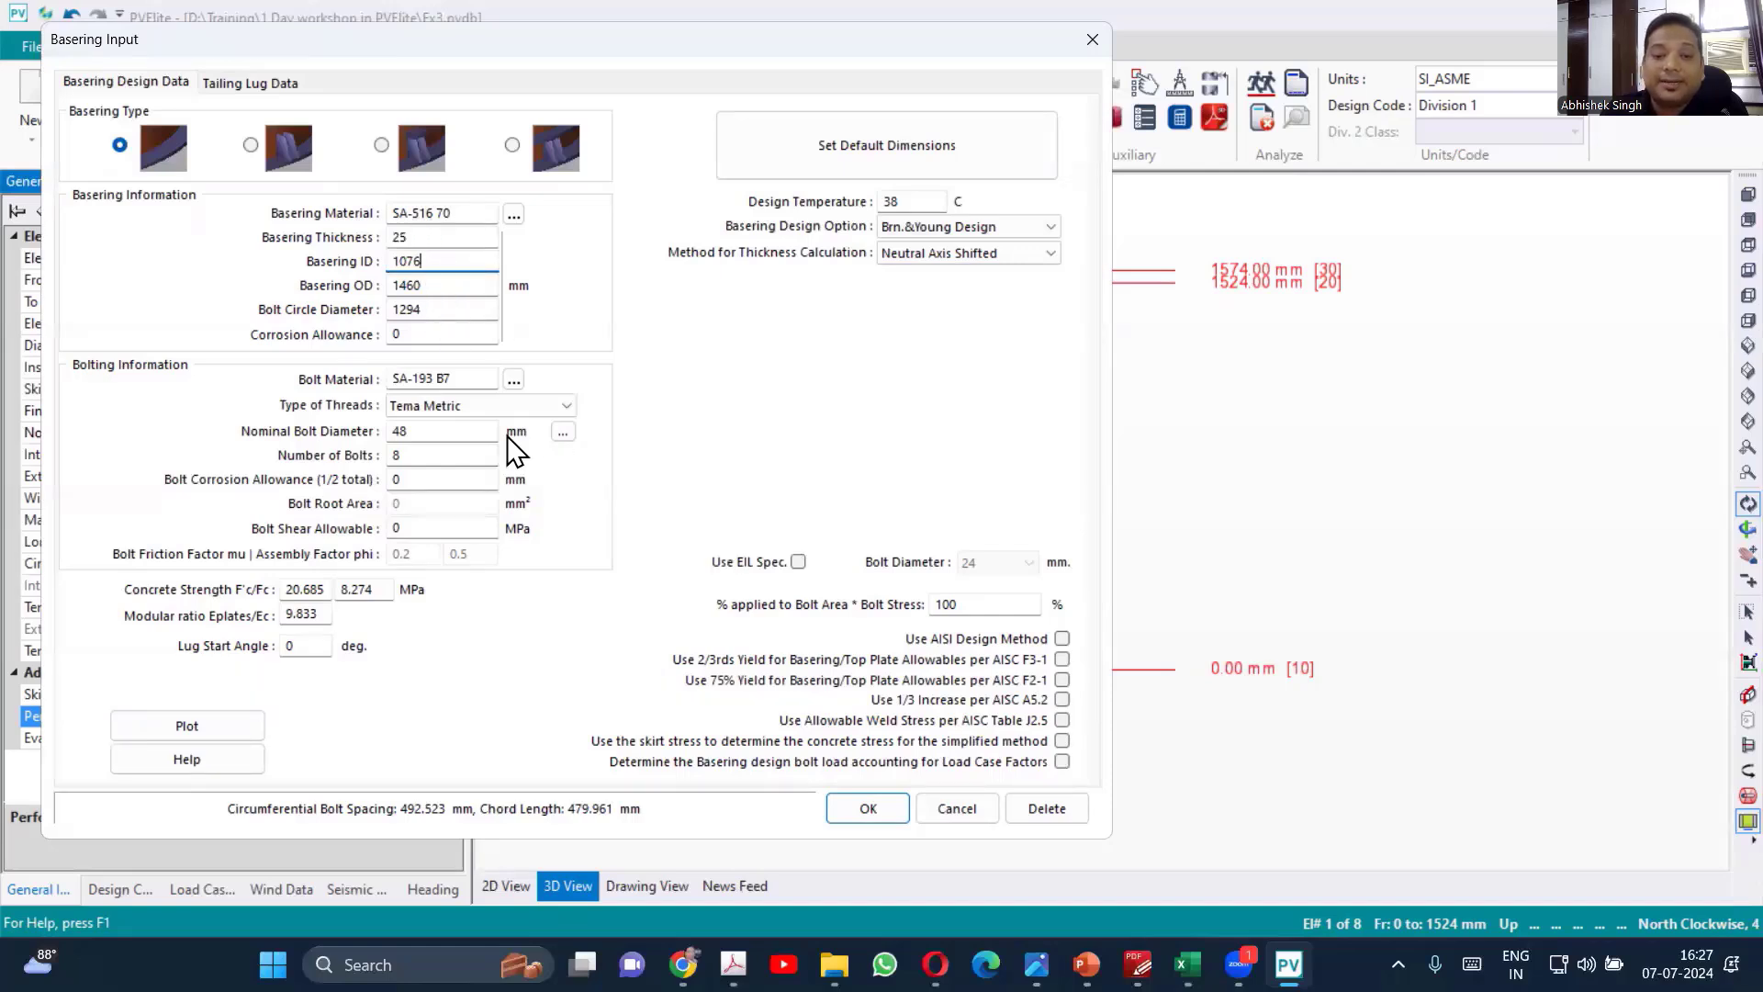
{"action": "left_click", "coordinate": [562, 431]}
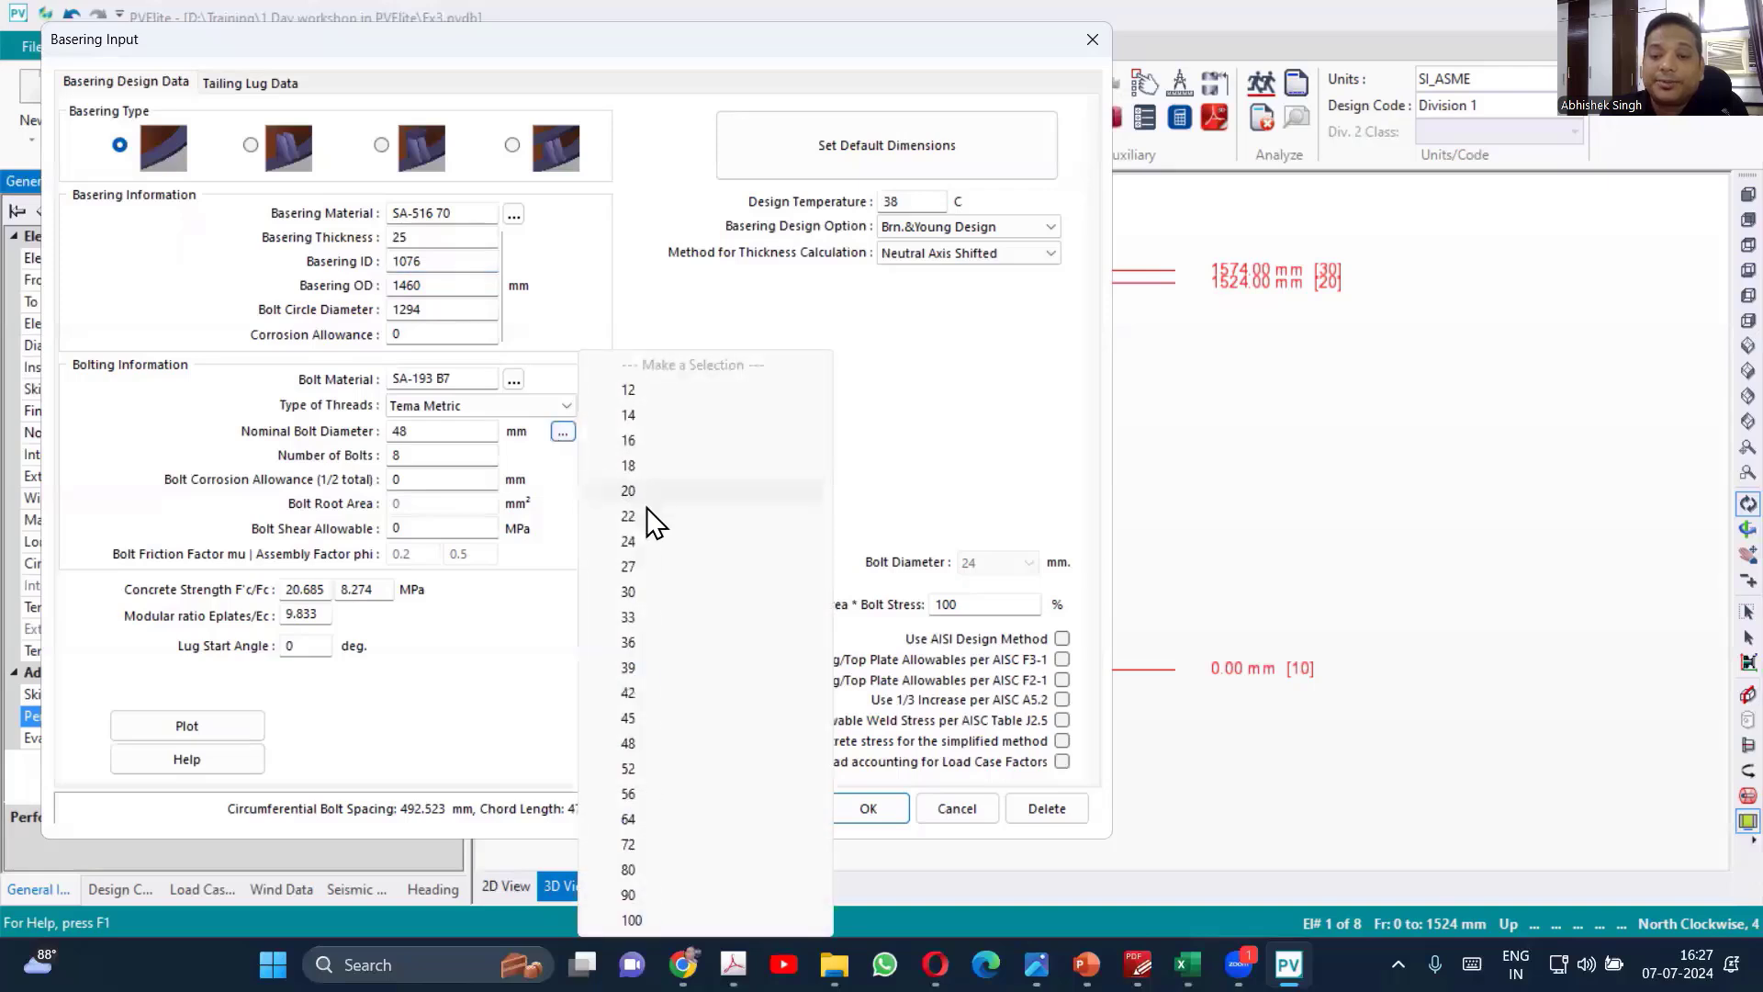
{"action": "left_click", "coordinate": [643, 544]}
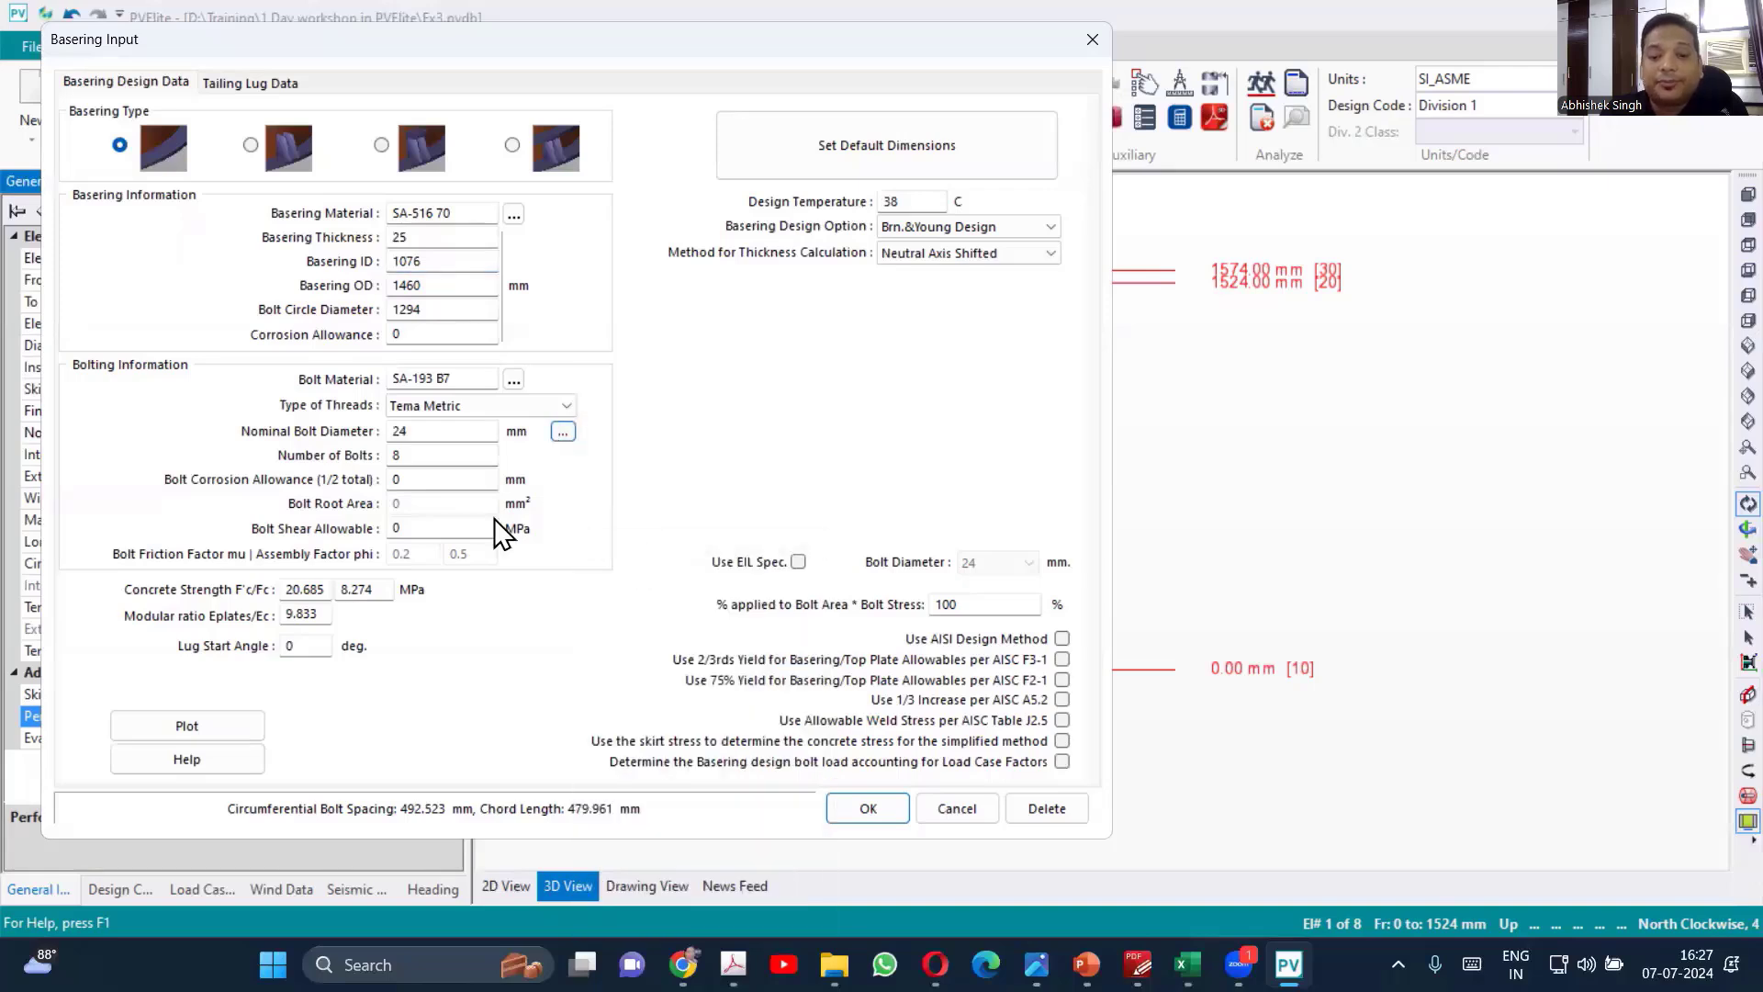
{"action": "left_click", "coordinate": [441, 450]}
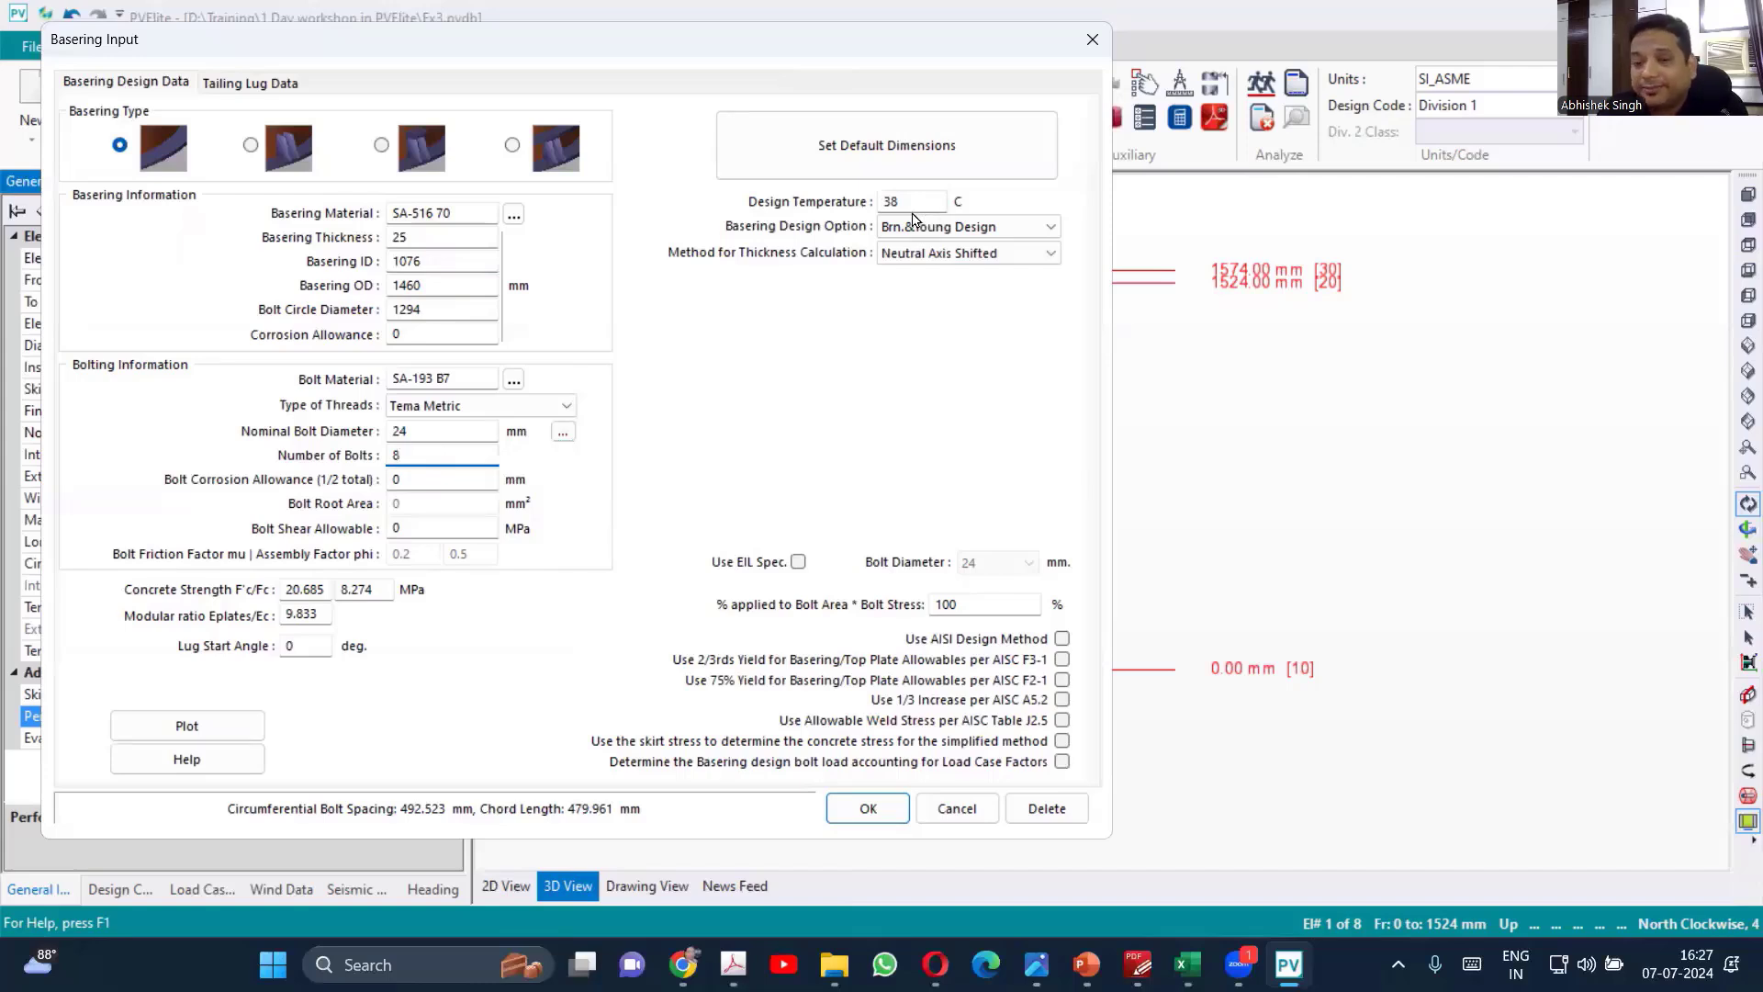
{"action": "left_click", "coordinate": [186, 726]}
{"action": "left_click", "coordinate": [1097, 130]}
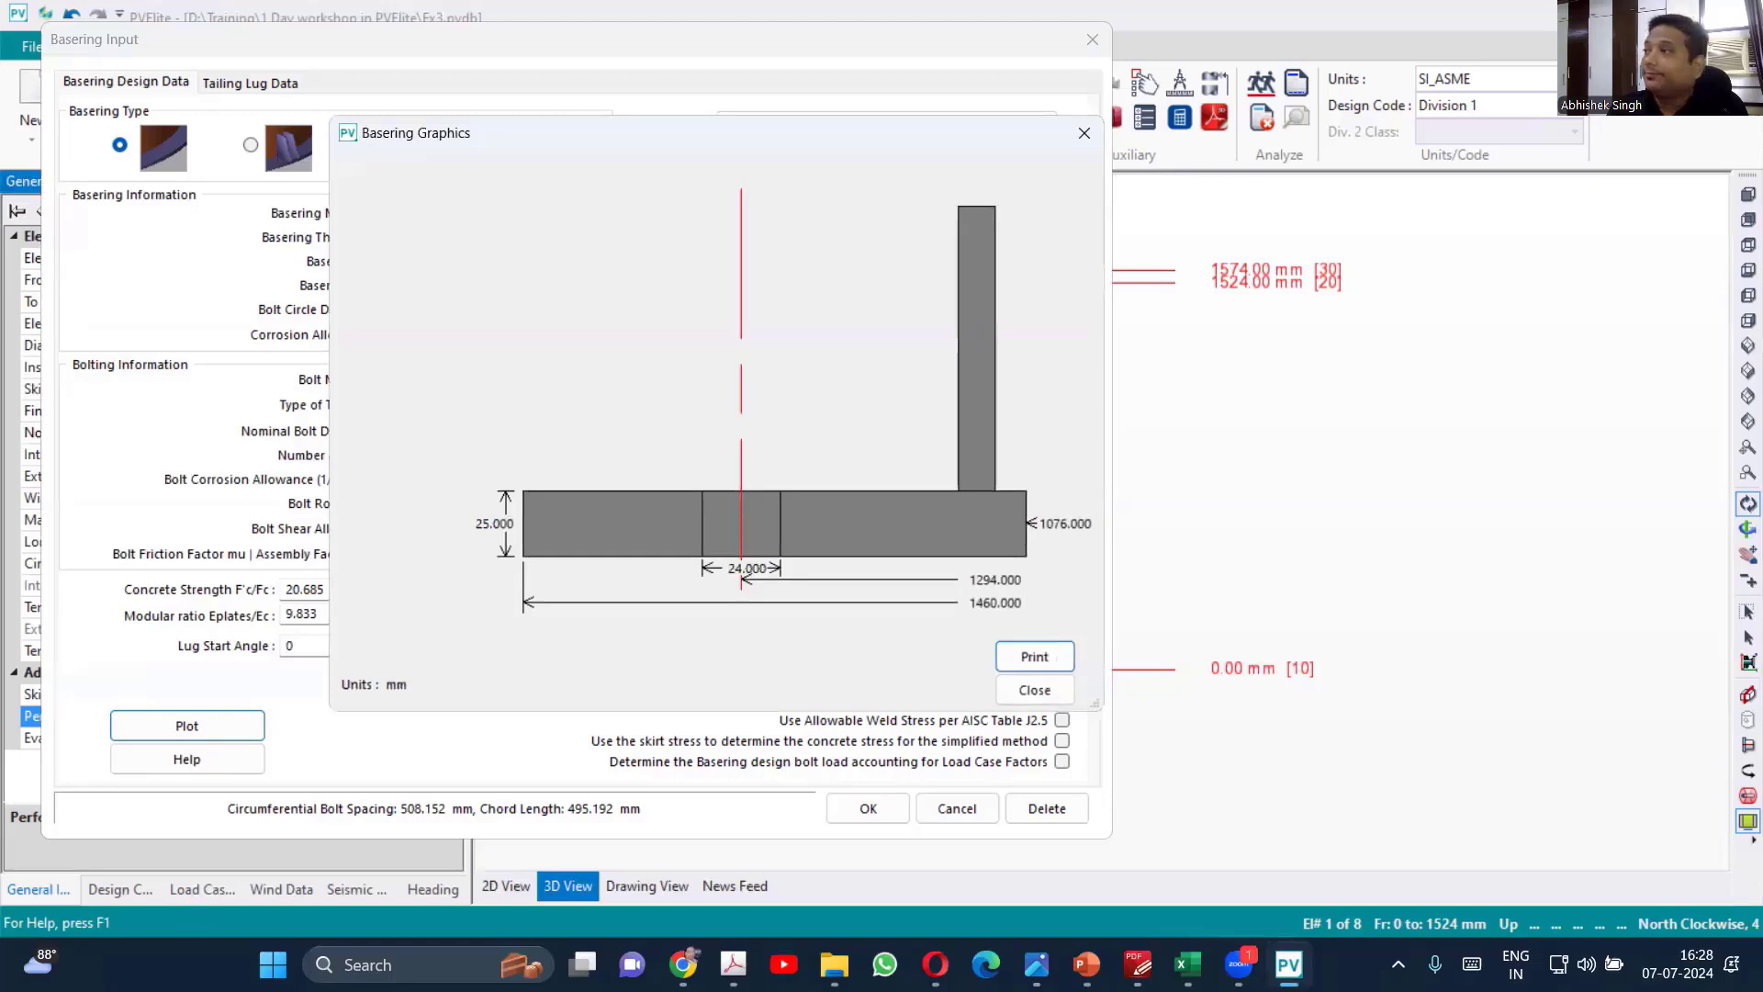
- Adjust the view of the Basering Graphics drawing, then close it
{"action": "left_click", "coordinate": [72, 419]}
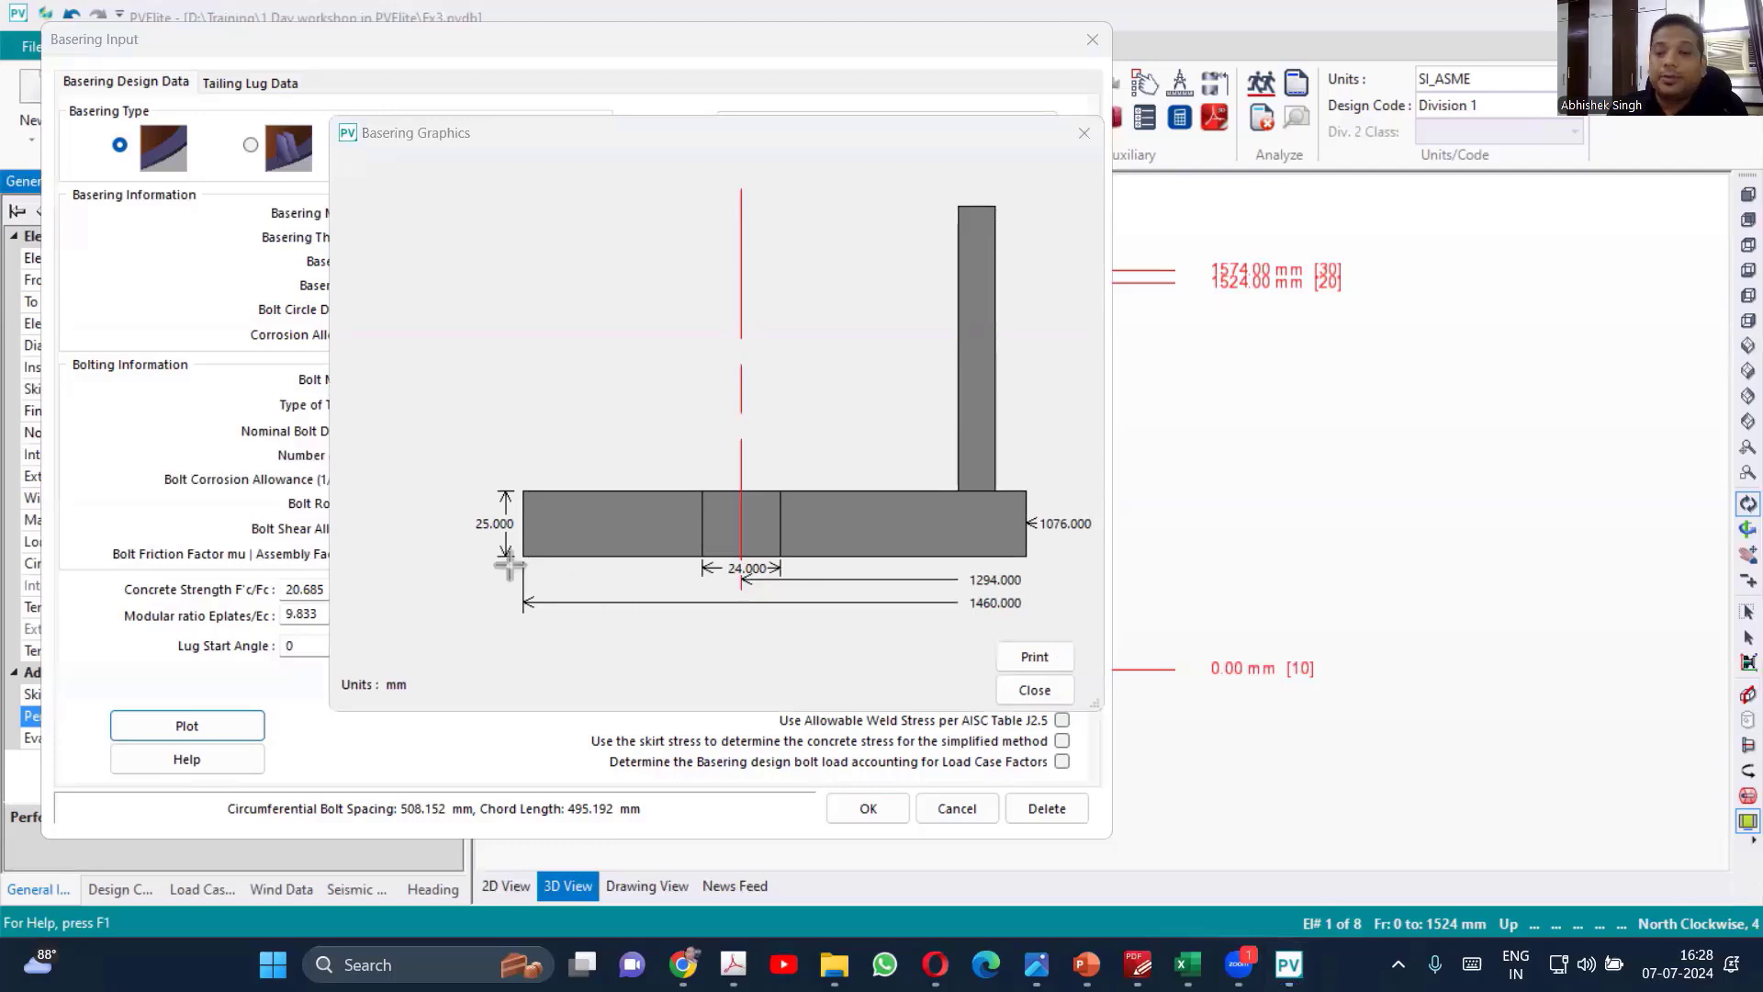
{"action": "left_click_drag", "start_coordinate": [396, 552], "coordinate": [1340, 756]}
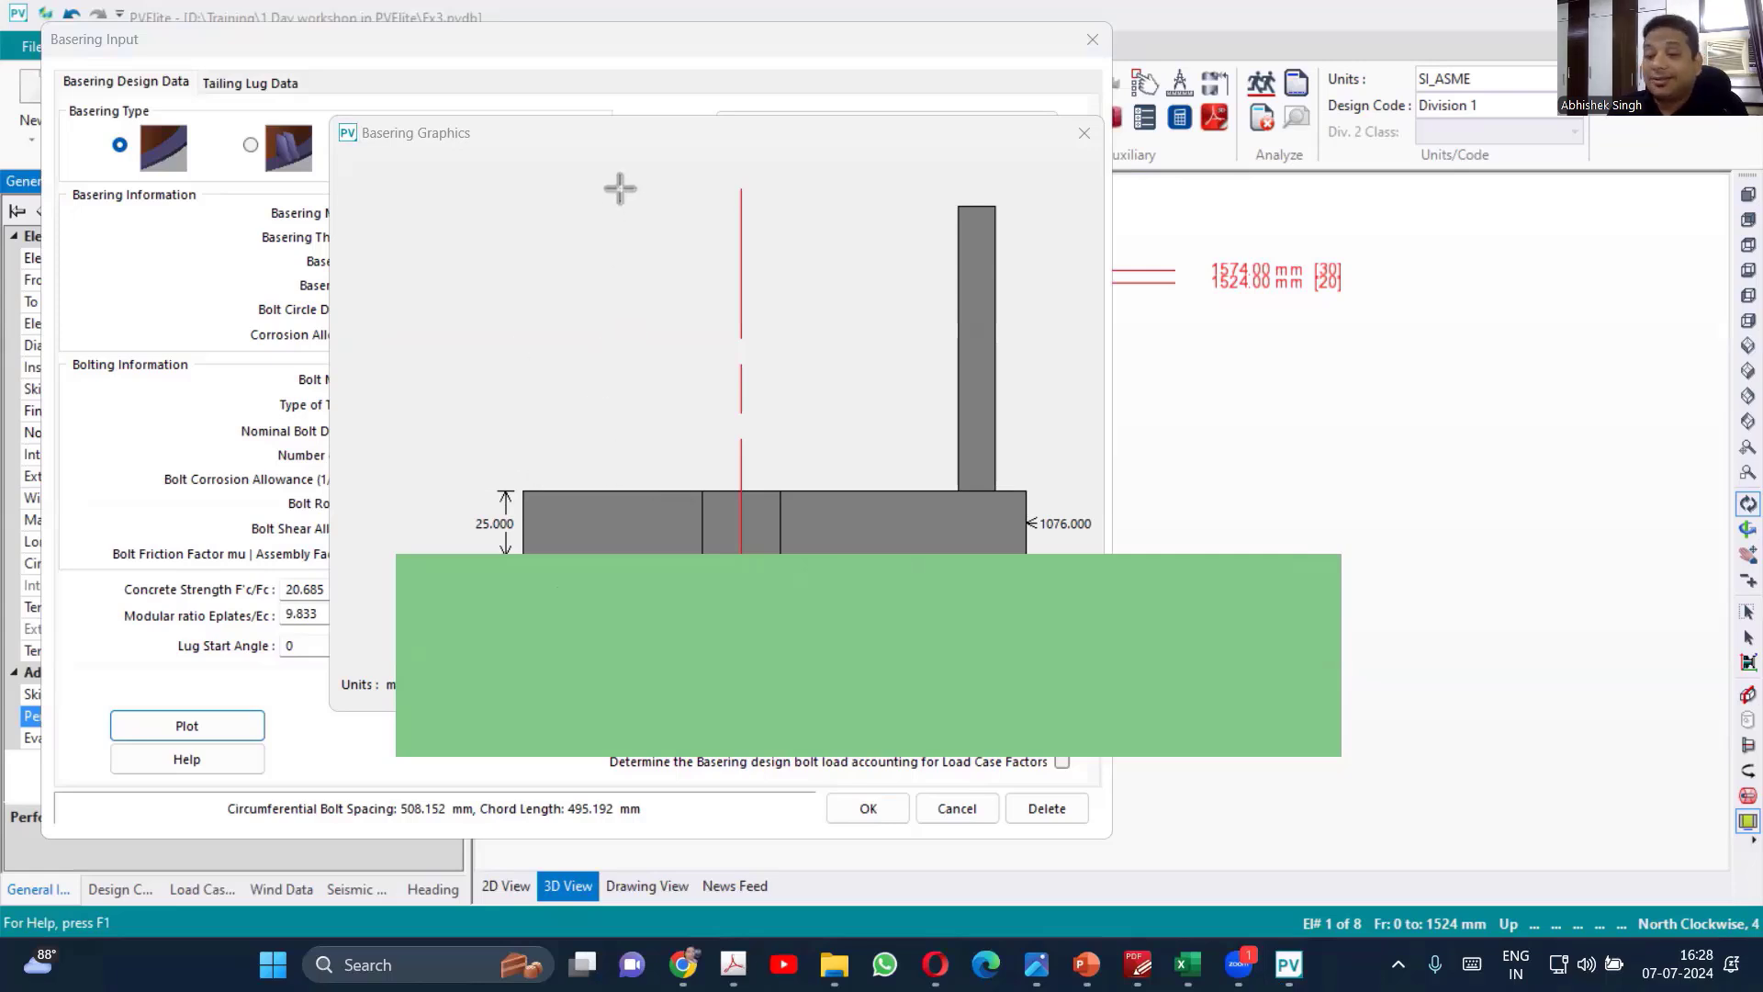
{"action": "left_click_drag", "start_coordinate": [591, 177], "coordinate": [601, 292]}
{"action": "left_click_drag", "start_coordinate": [609, 421], "coordinate": [653, 812]}
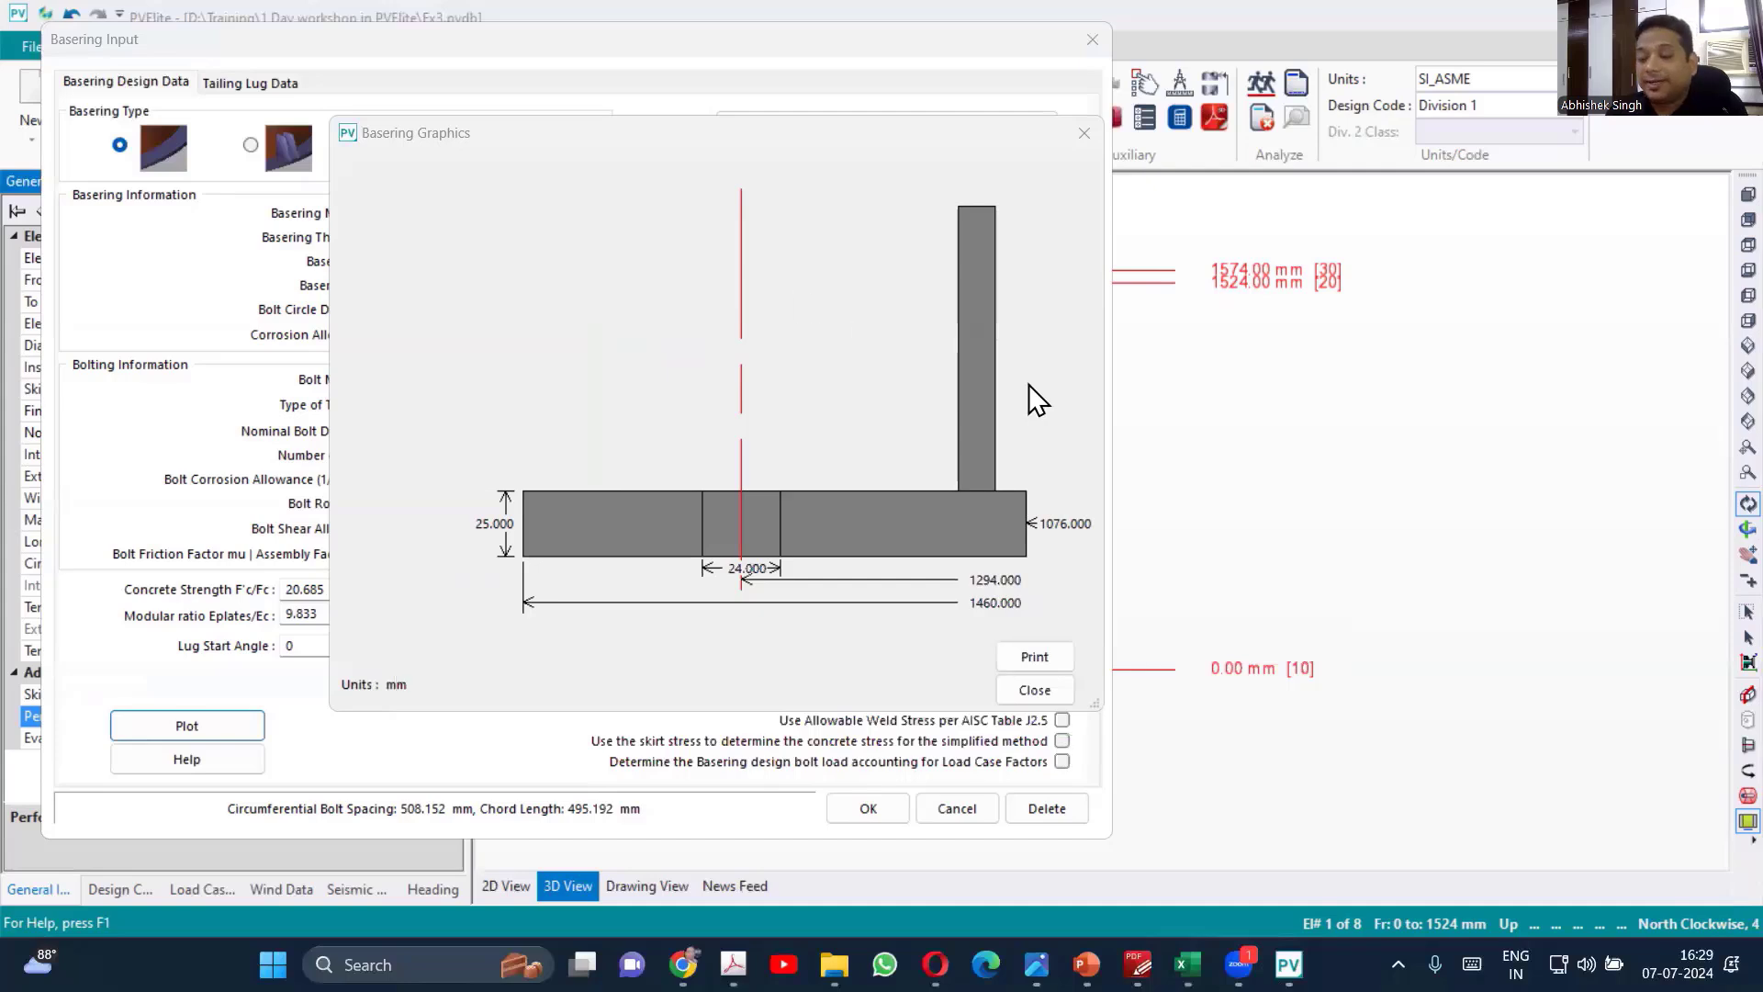
{"action": "left_click", "coordinate": [1043, 690]}
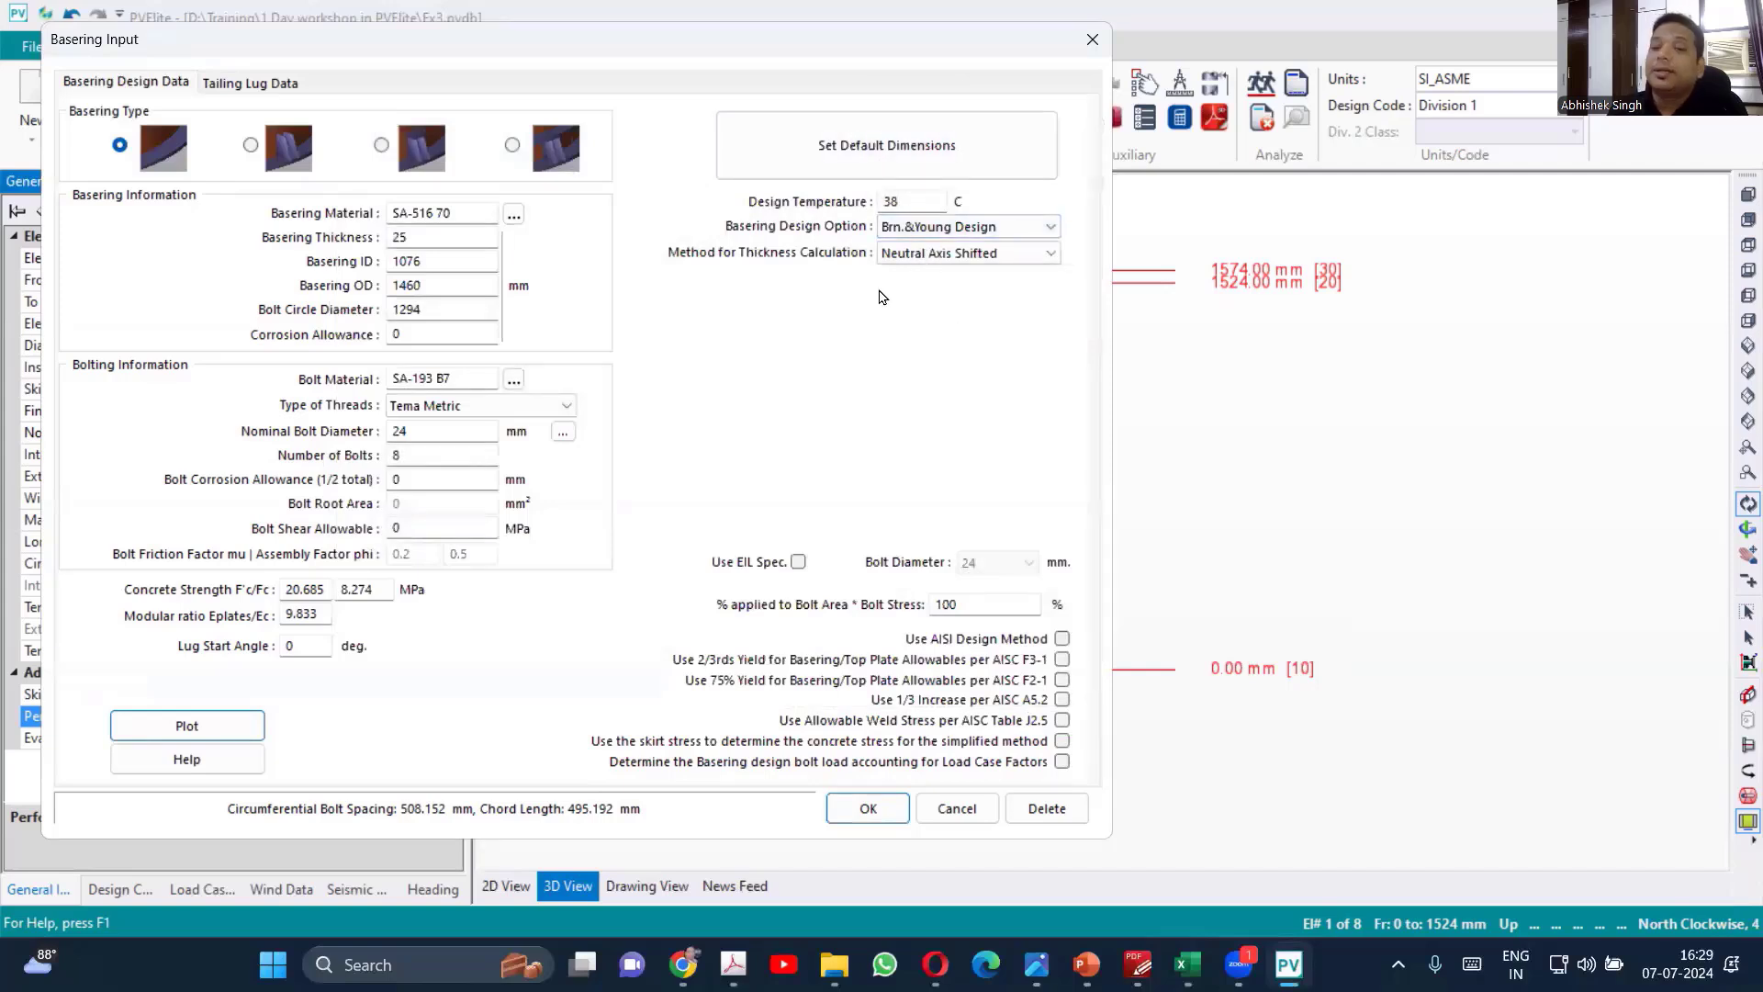
- Set Brn.&Young Analyze with the fourth, top-plate gusset basering type, then close Basering Input
{"action": "left_click", "coordinate": [963, 242]}
{"action": "left_click", "coordinate": [946, 287]}
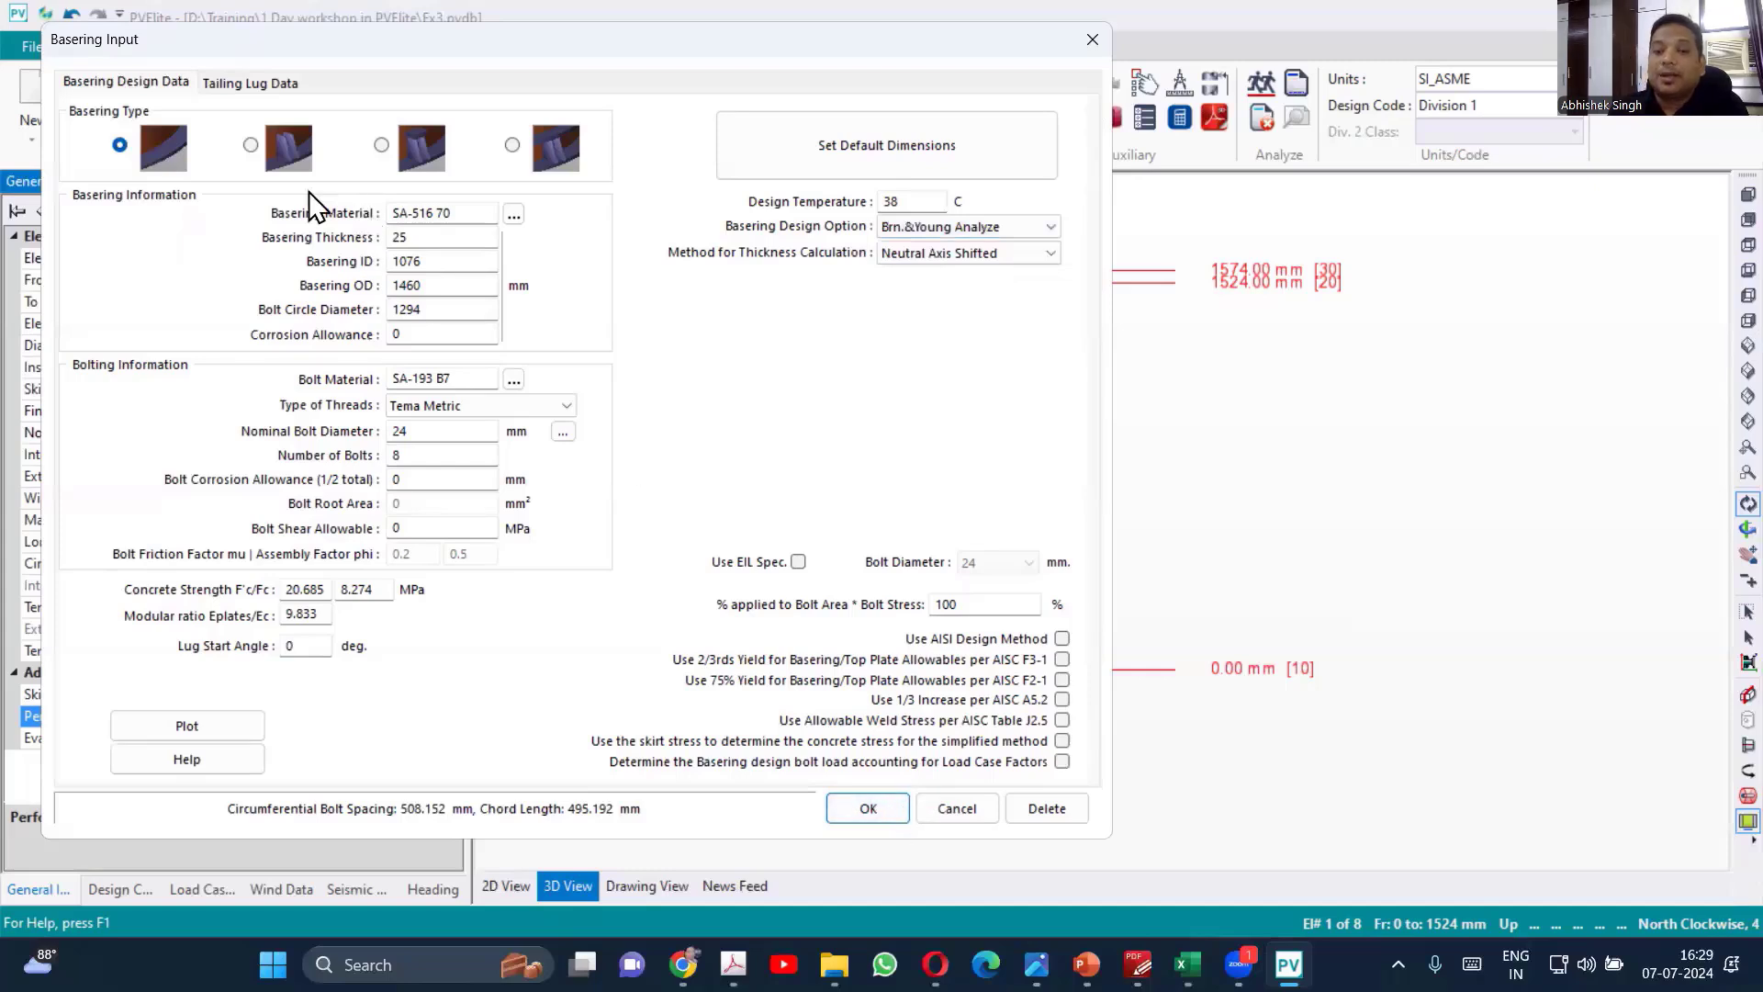
{"action": "left_click", "coordinate": [250, 145]}
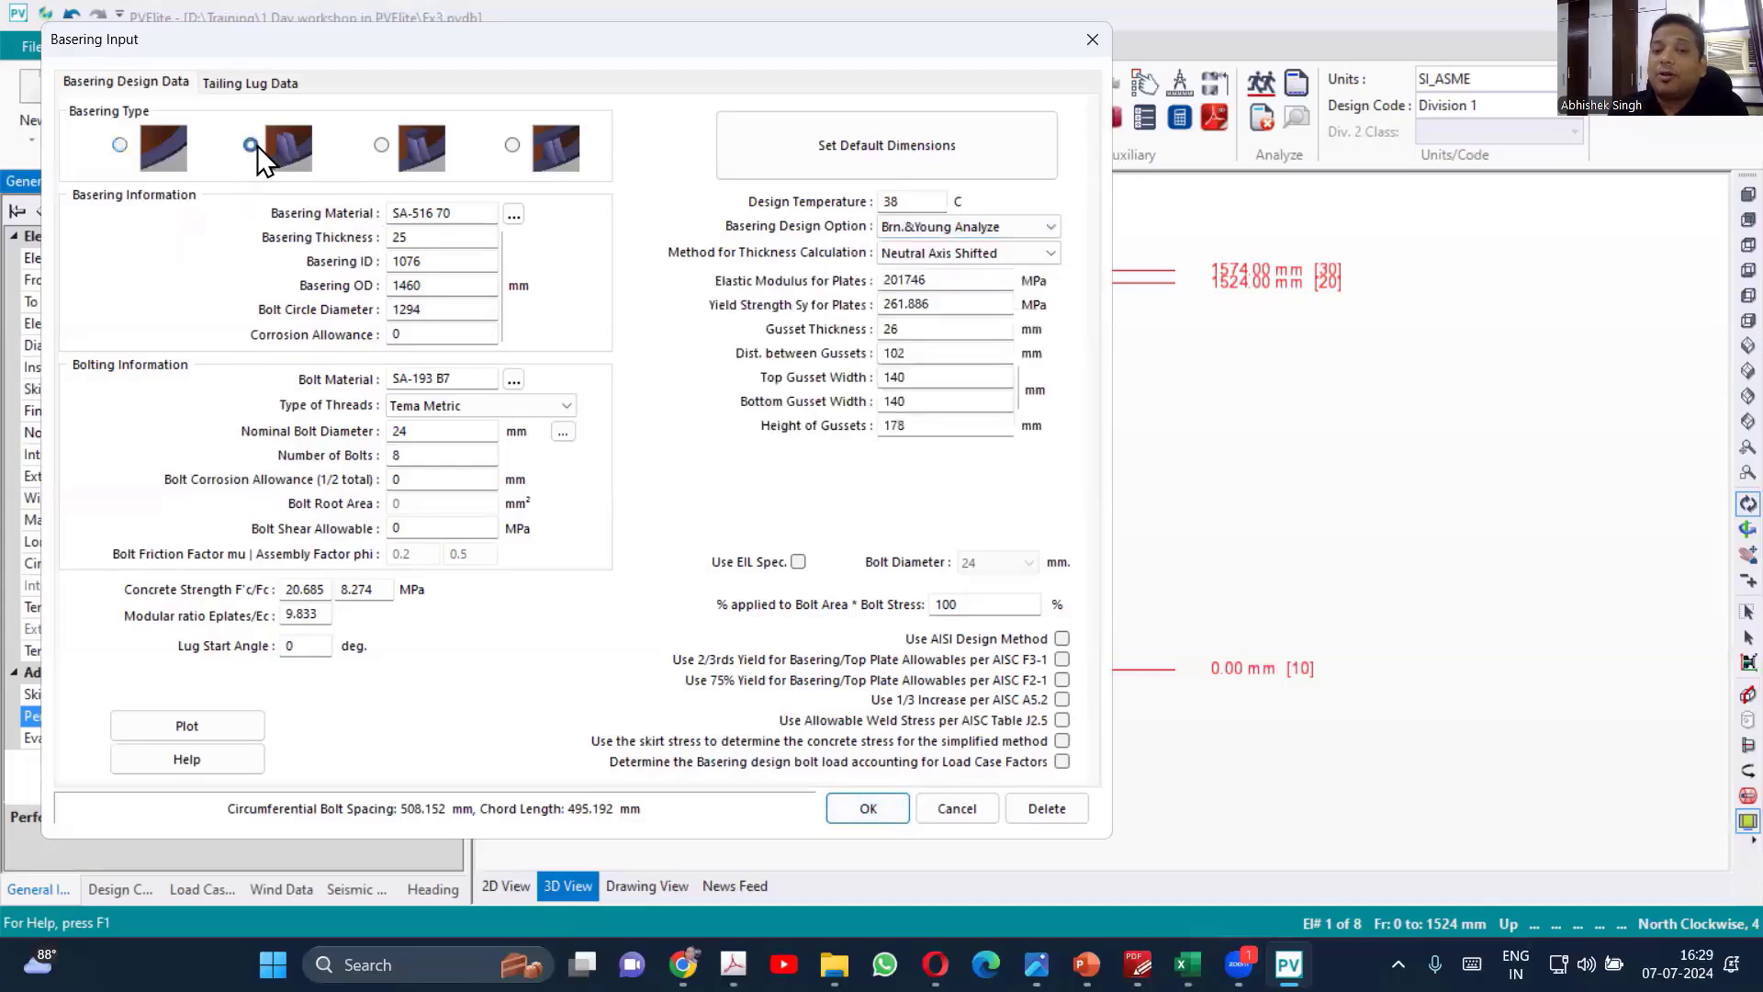
{"action": "left_click", "coordinate": [381, 145]}
{"action": "left_click", "coordinate": [511, 145]}
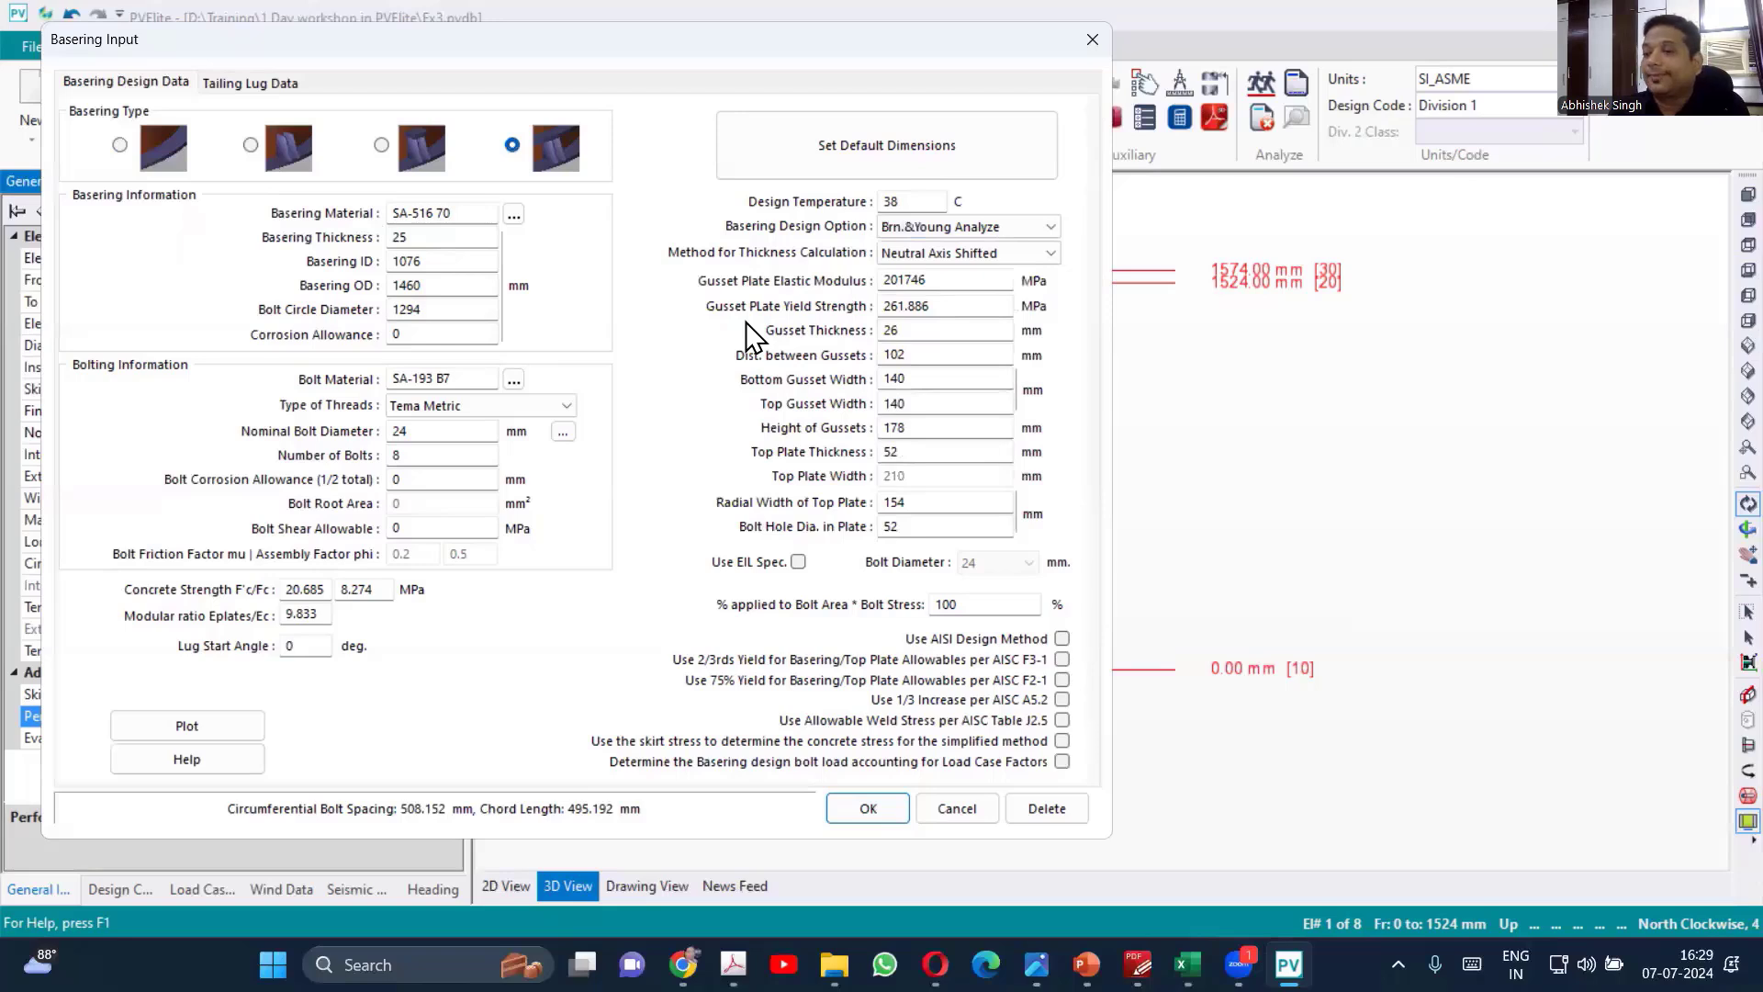
{"action": "left_click", "coordinate": [964, 229]}
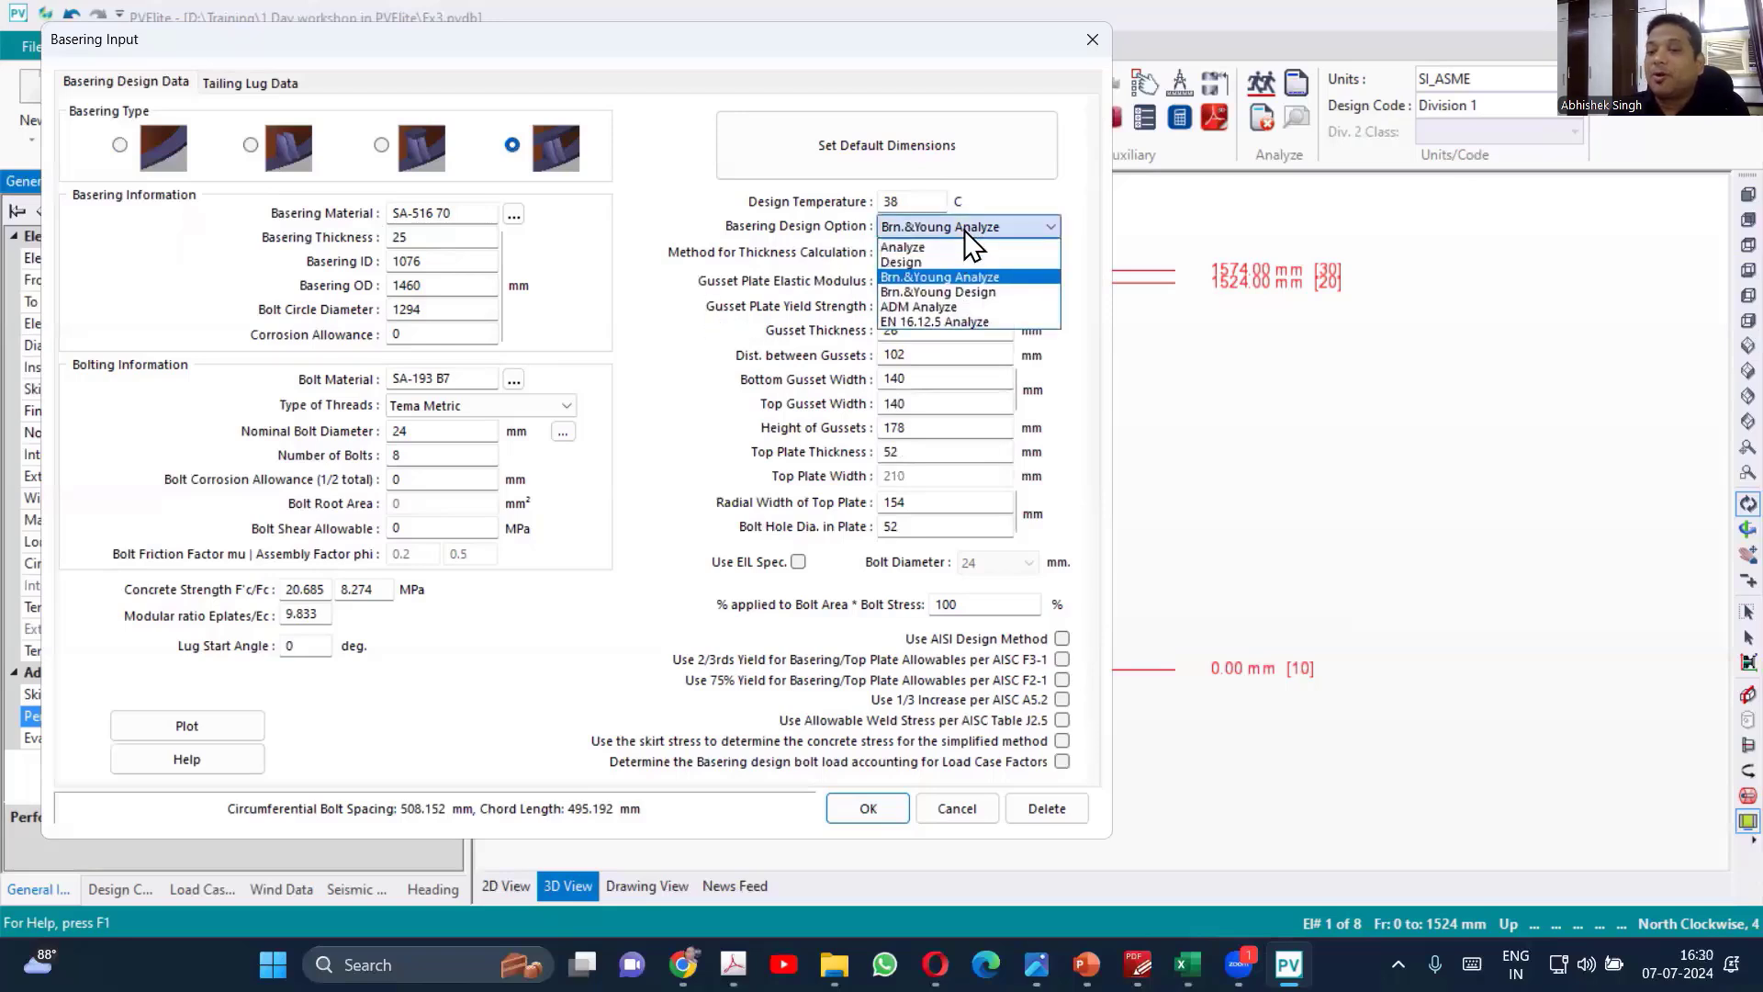
{"action": "left_click", "coordinate": [669, 157]}
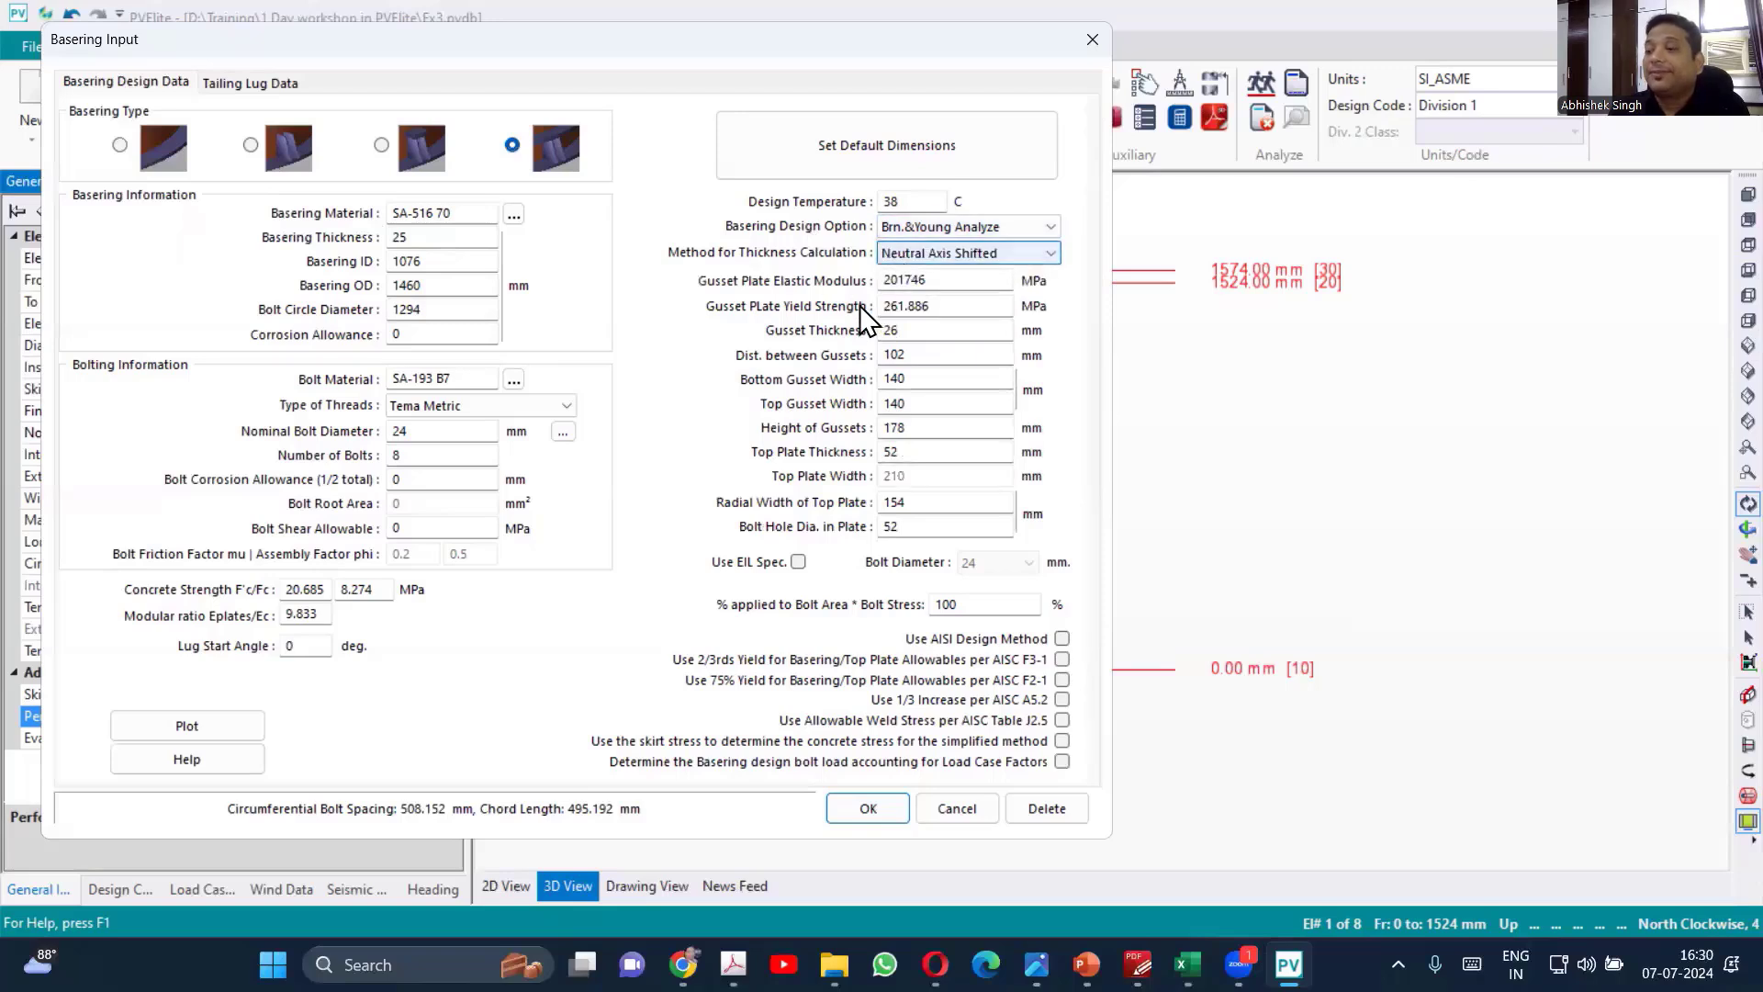